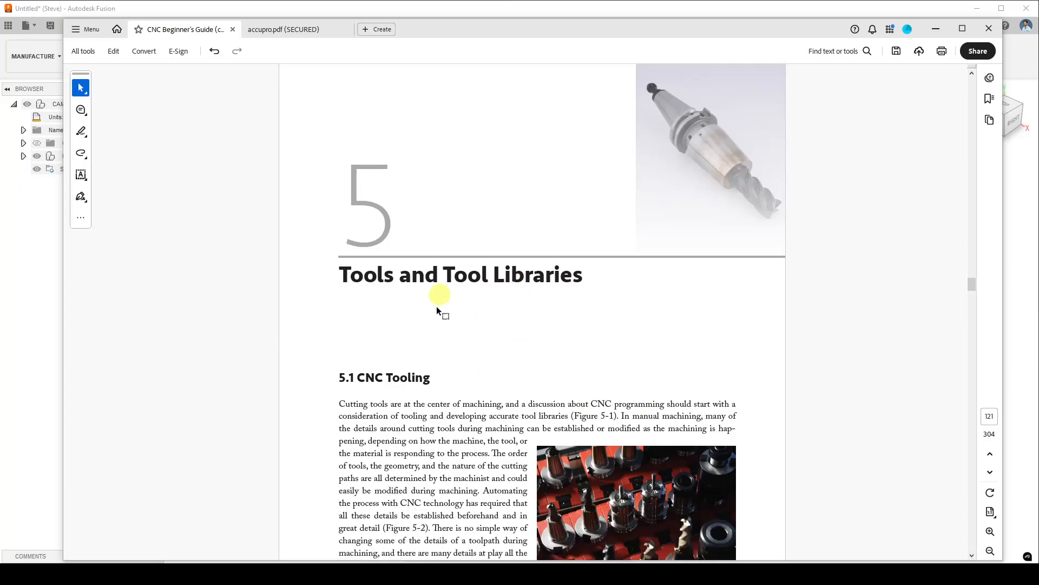
Skim the Tools and Tool Libraries chapter of the CNC Beginner's Guide, covering tool numbers, virtual tool geometry and Fusion tool libraries
{"action": "scroll", "coordinate": [469, 348], "scroll_direction": "down", "scroll_amount": 4}
{"action": "scroll", "coordinate": [470, 337], "scroll_direction": "down", "scroll_amount": 4}
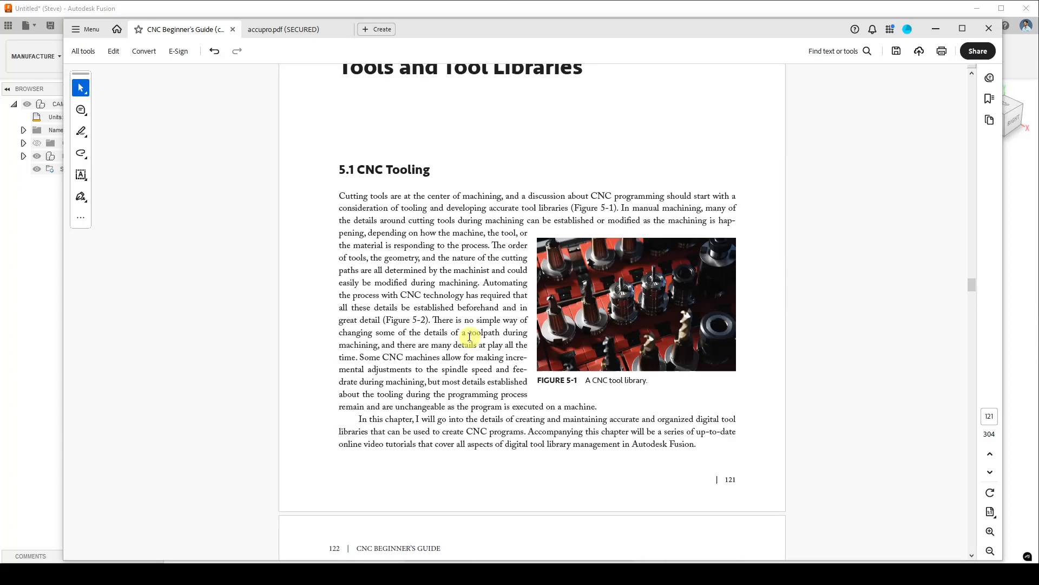
{"action": "scroll", "coordinate": [441, 323], "scroll_direction": "up", "scroll_amount": 4}
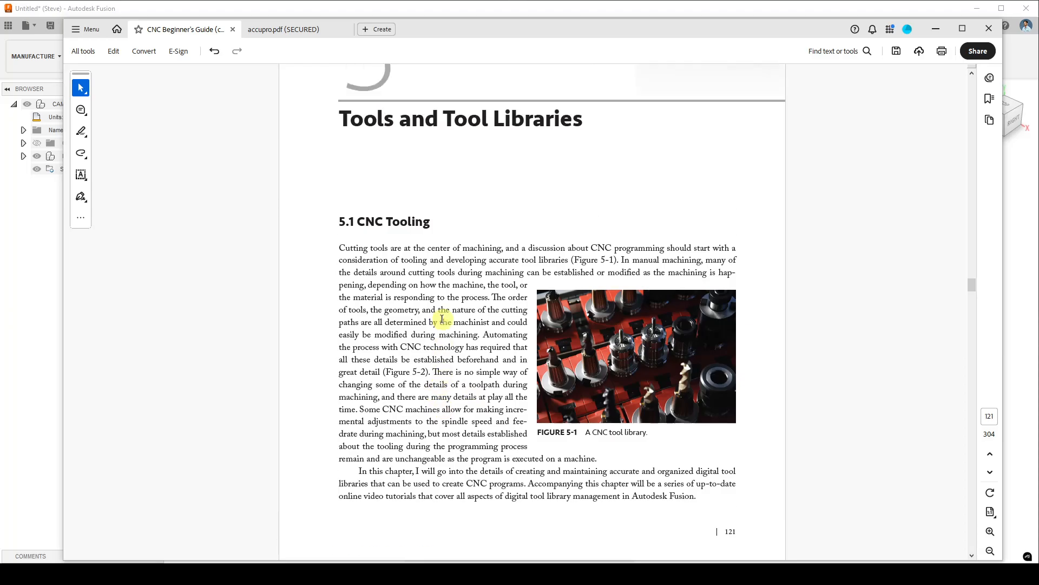
{"action": "scroll", "coordinate": [442, 319], "scroll_direction": "down", "scroll_amount": 17}
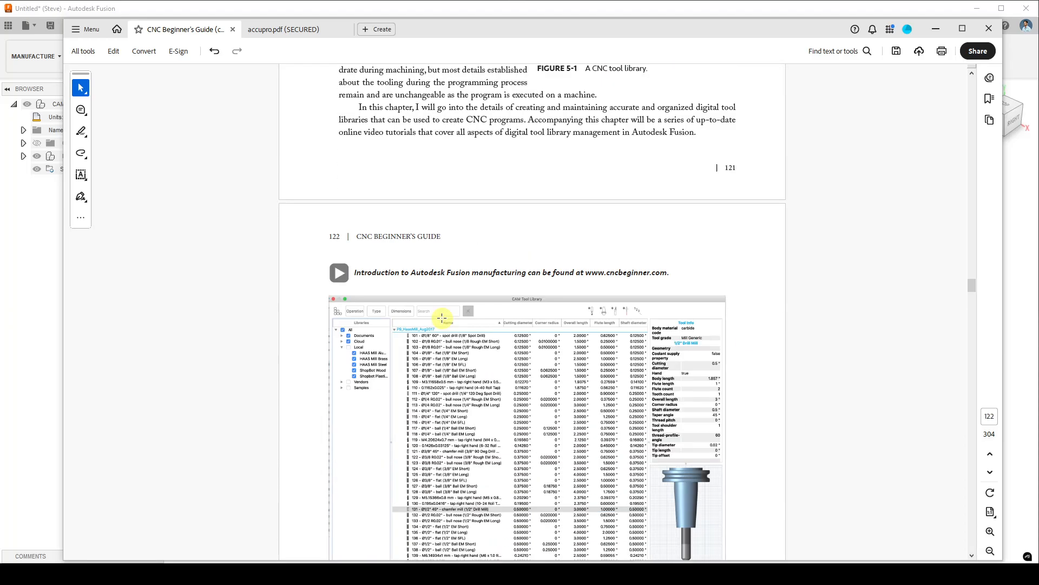
{"action": "scroll", "coordinate": [442, 313], "scroll_direction": "down", "scroll_amount": 20}
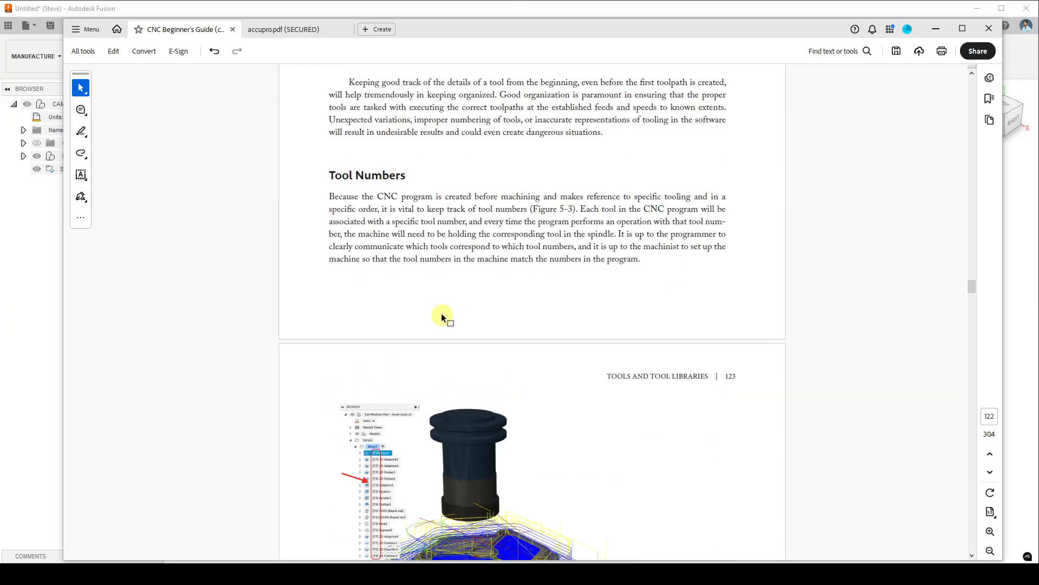
{"action": "scroll", "coordinate": [442, 313], "scroll_direction": "down", "scroll_amount": 20}
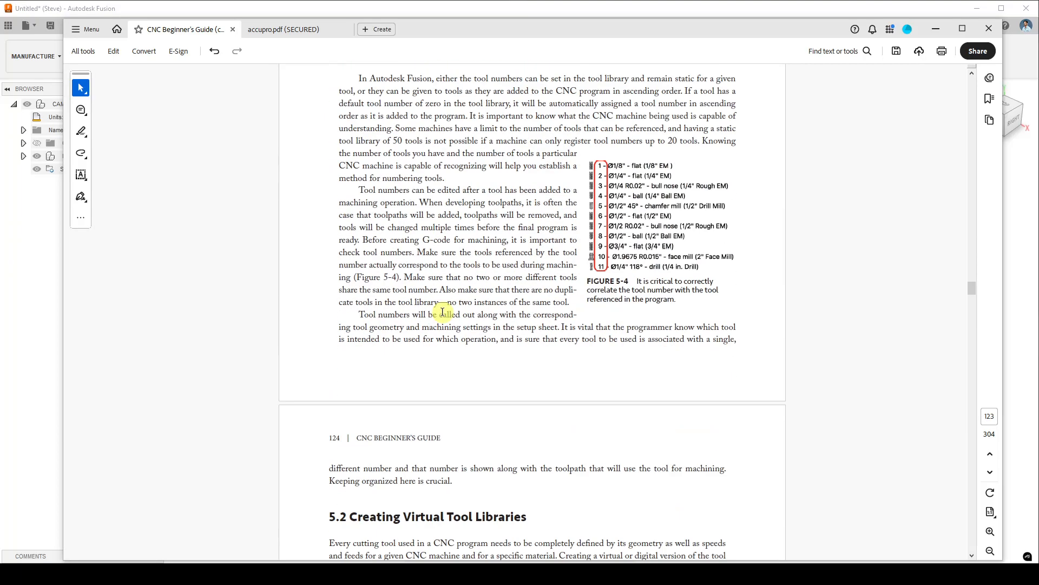
{"action": "scroll", "coordinate": [443, 312], "scroll_direction": "down", "scroll_amount": 20}
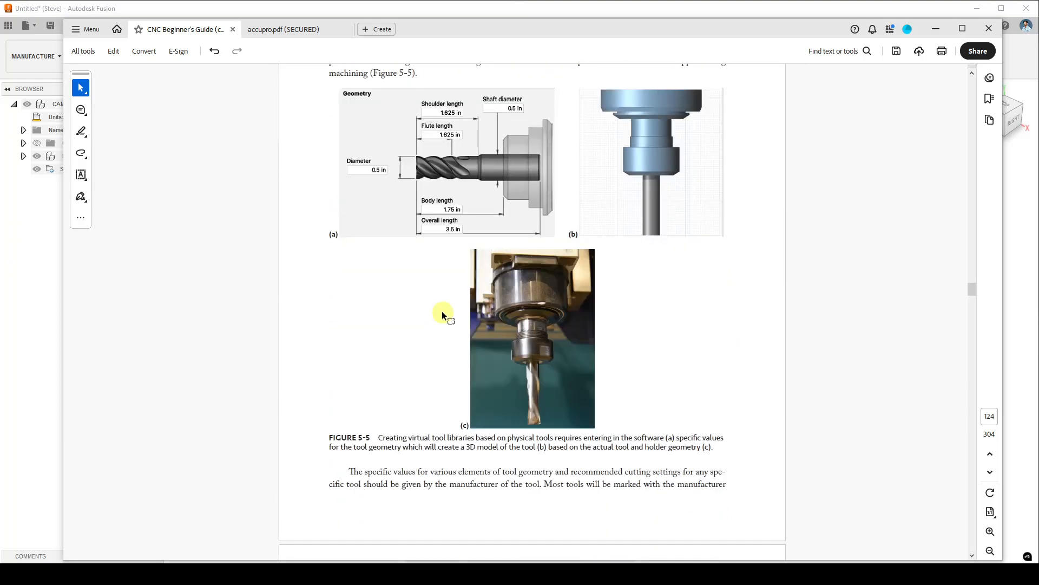
{"action": "scroll", "coordinate": [442, 314], "scroll_direction": "down", "scroll_amount": 8}
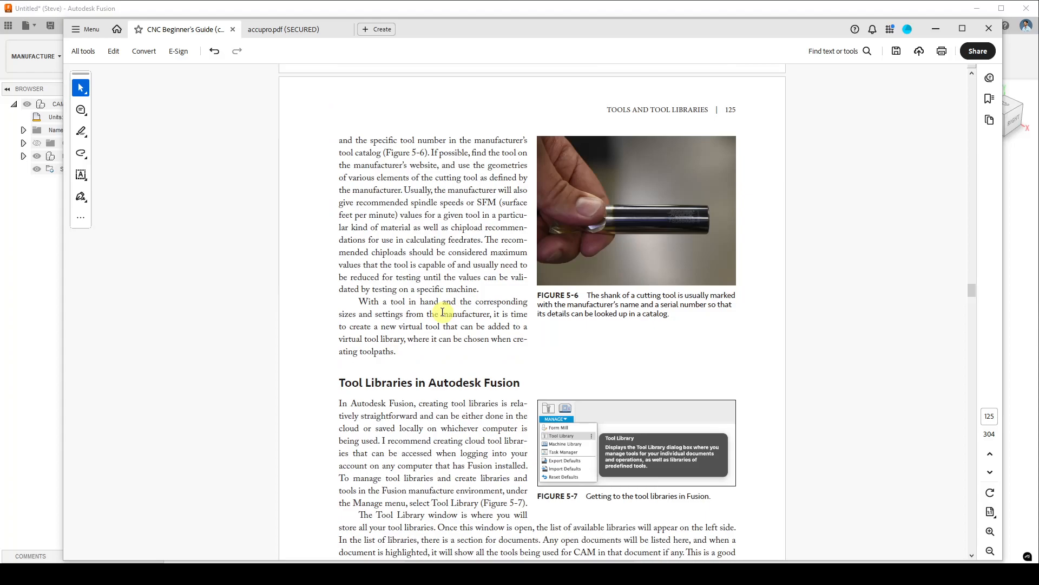
{"action": "scroll", "coordinate": [443, 313], "scroll_direction": "down", "scroll_amount": 7}
{"action": "scroll", "coordinate": [442, 312], "scroll_direction": "up", "scroll_amount": 8}
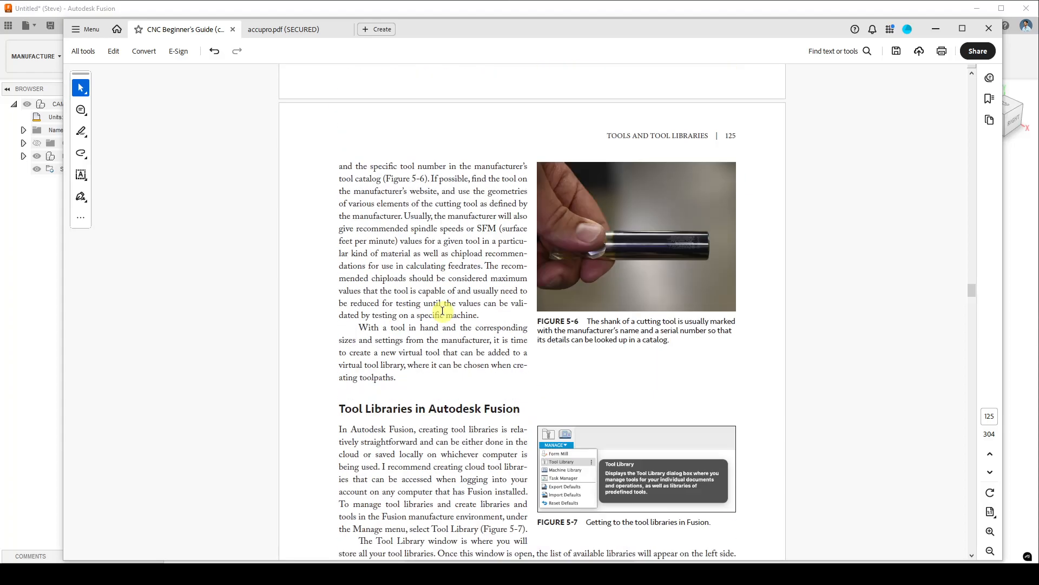
{"action": "scroll", "coordinate": [442, 307], "scroll_direction": "up", "scroll_amount": 8}
{"action": "scroll", "coordinate": [575, 249], "scroll_direction": "up", "scroll_amount": 7}
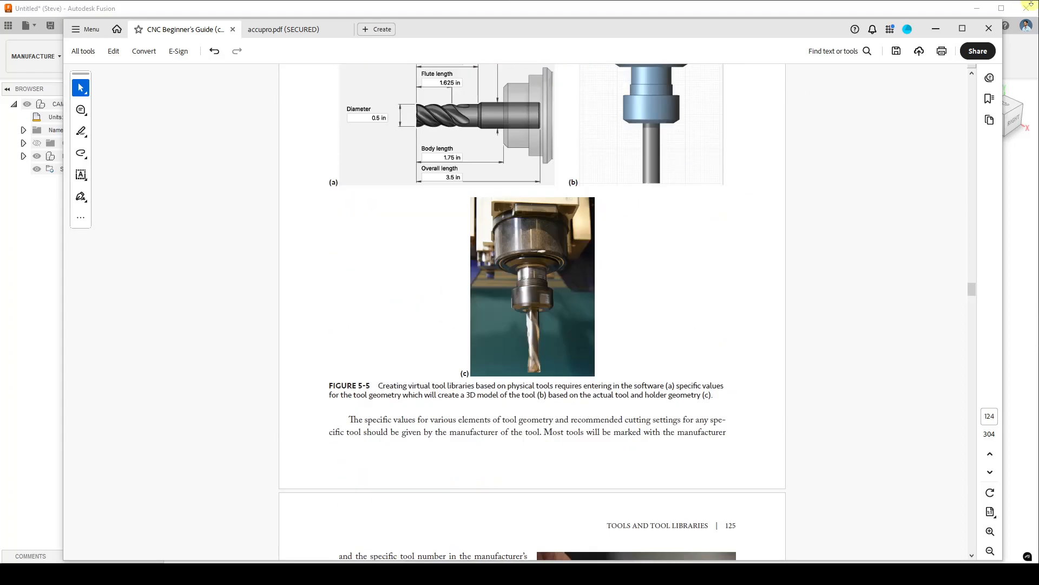
Switch to Autodesk Fusion and choose the Manufacture workspace for the untitled document
{"action": "left_click", "coordinate": [938, 31]}
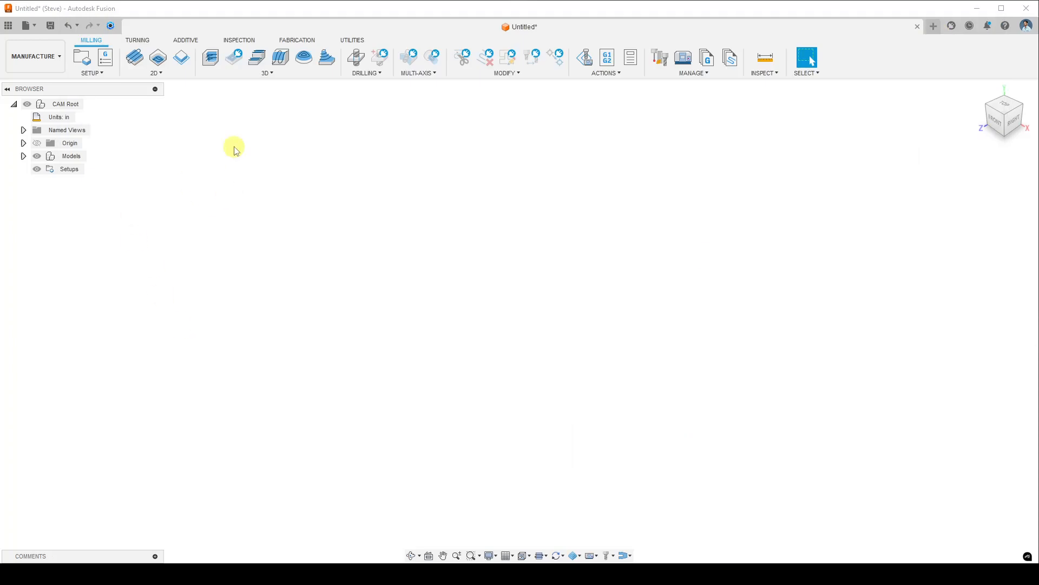
{"action": "left_click", "coordinate": [38, 65]}
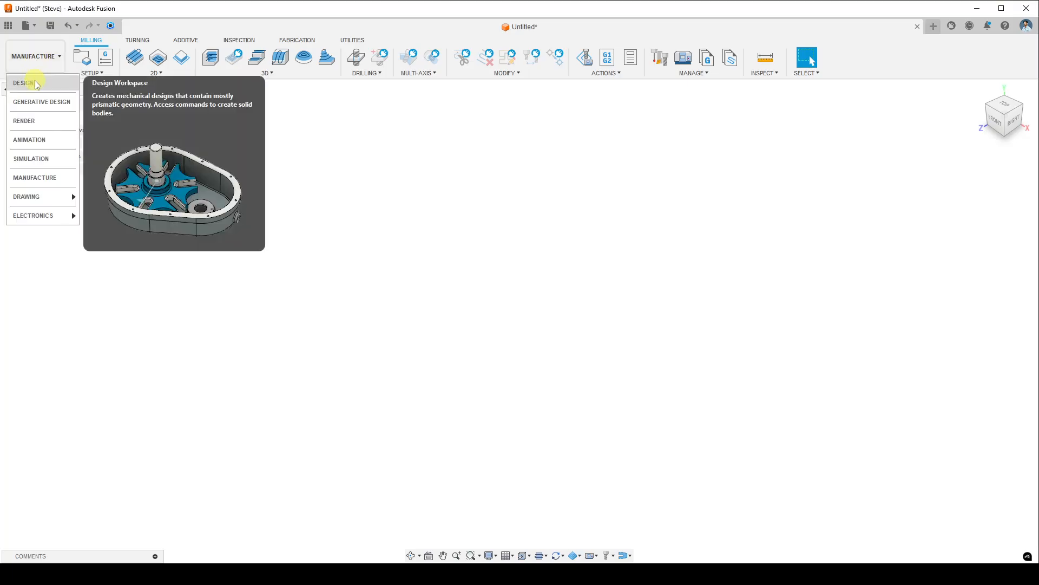
{"action": "left_click", "coordinate": [54, 178]}
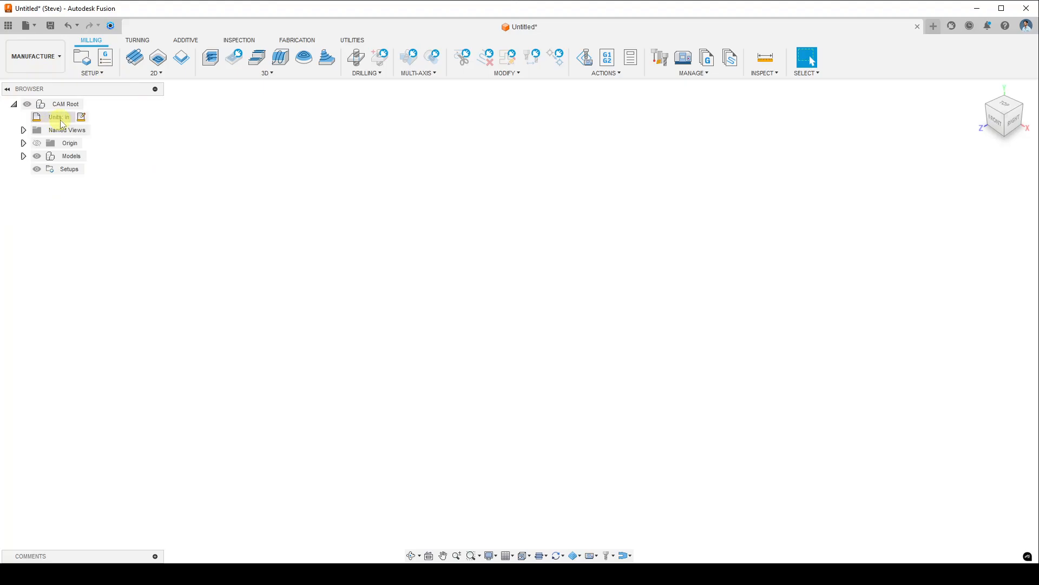
Set the document's active unit type to Inch without making it the default
{"action": "left_click", "coordinate": [81, 117]}
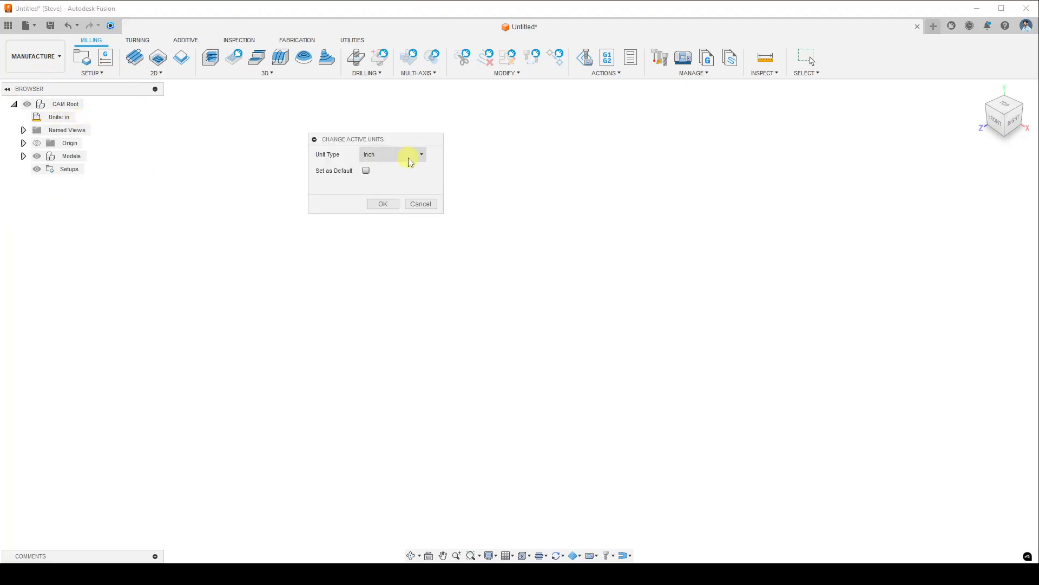
{"action": "left_click", "coordinate": [408, 157]}
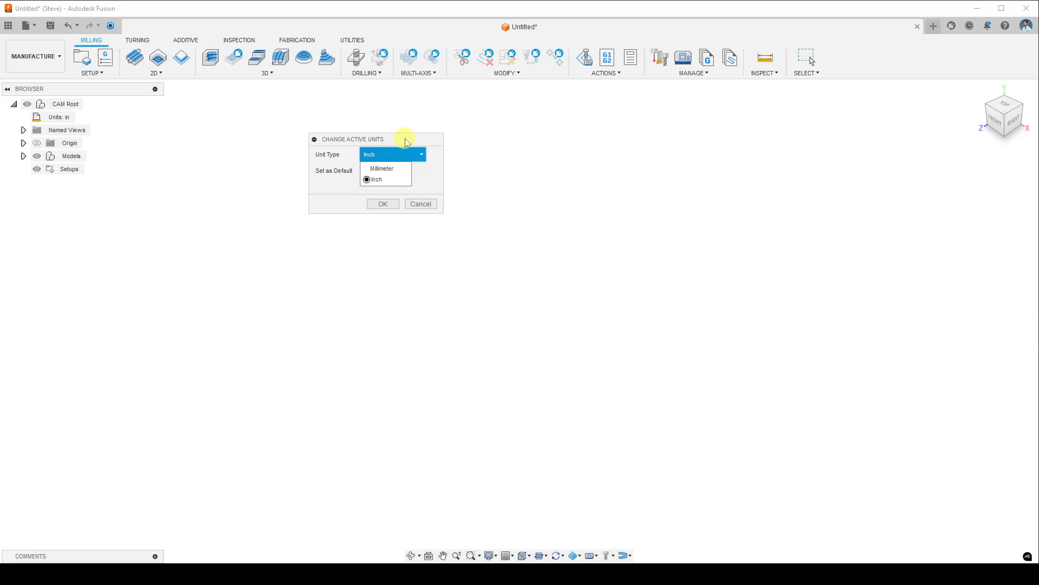
{"action": "left_click", "coordinate": [390, 179]}
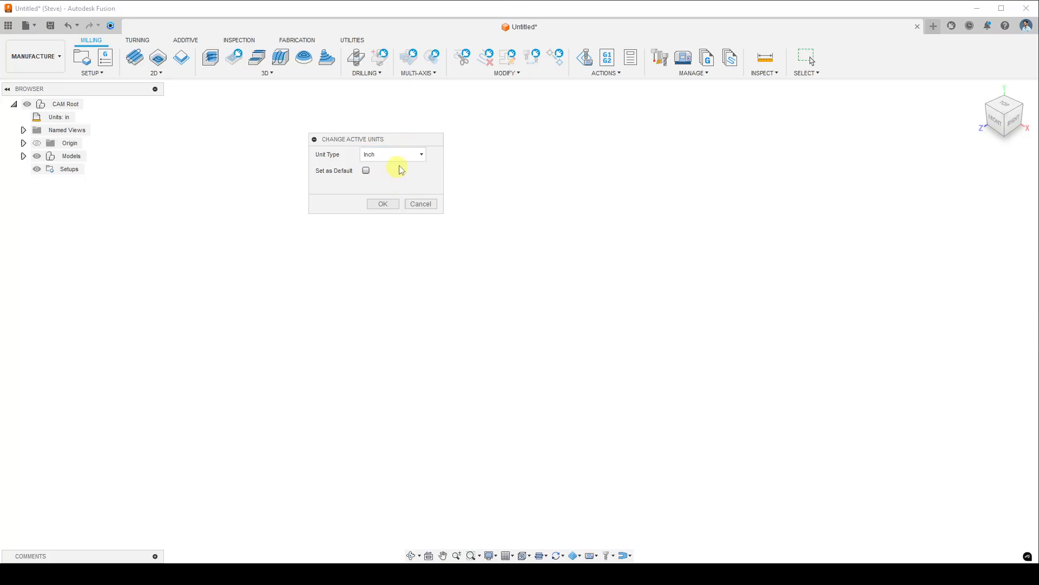
{"action": "left_click", "coordinate": [385, 205]}
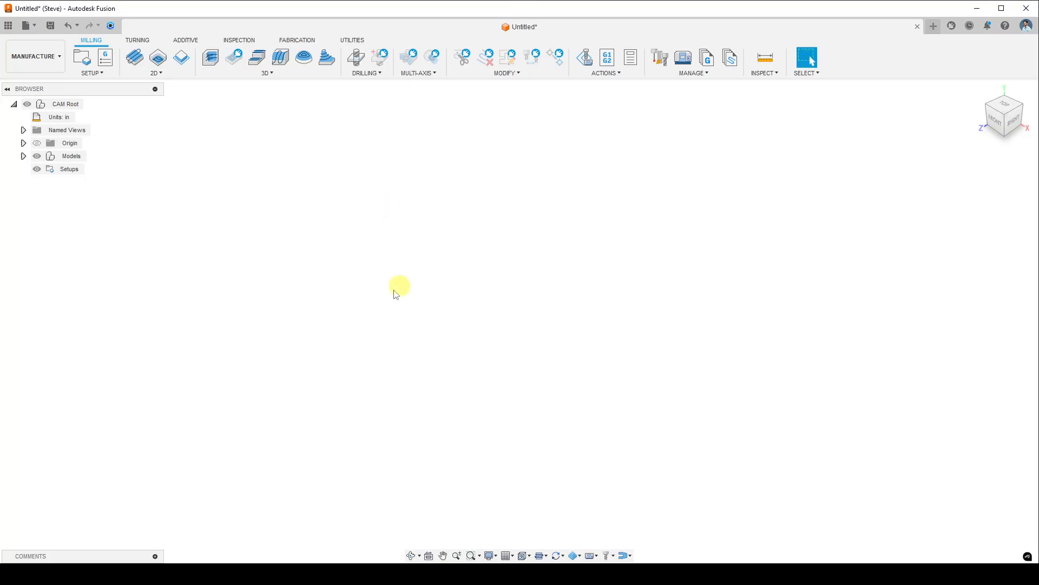
Switch to the CNC Beginner's Guide PDF in Acrobat and go to the Tool Libraries (for This Book) section on page 275
{"action": "mouse_move", "coordinate": [460, 574]}
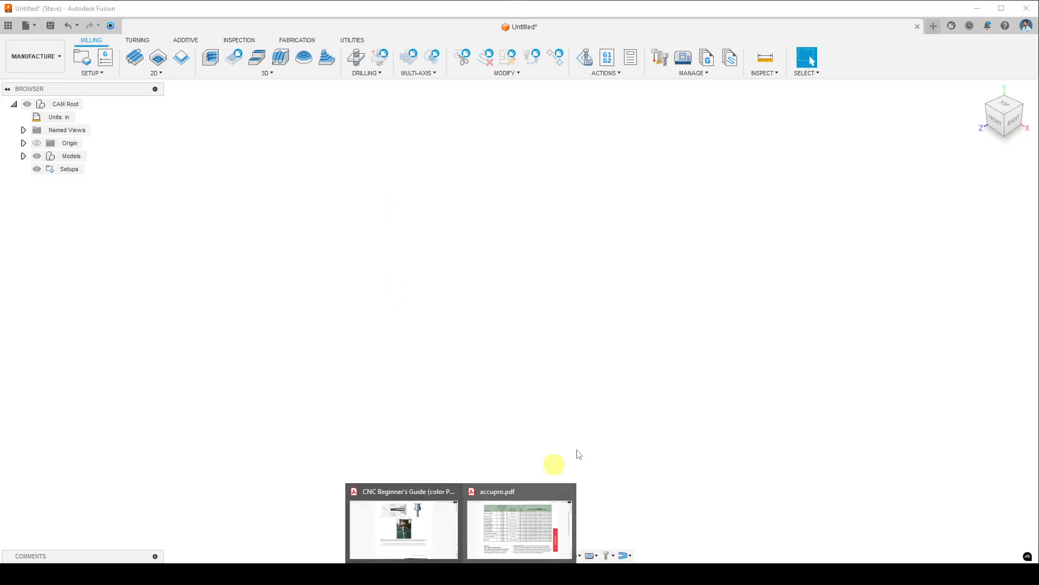
{"action": "left_click", "coordinate": [433, 517]}
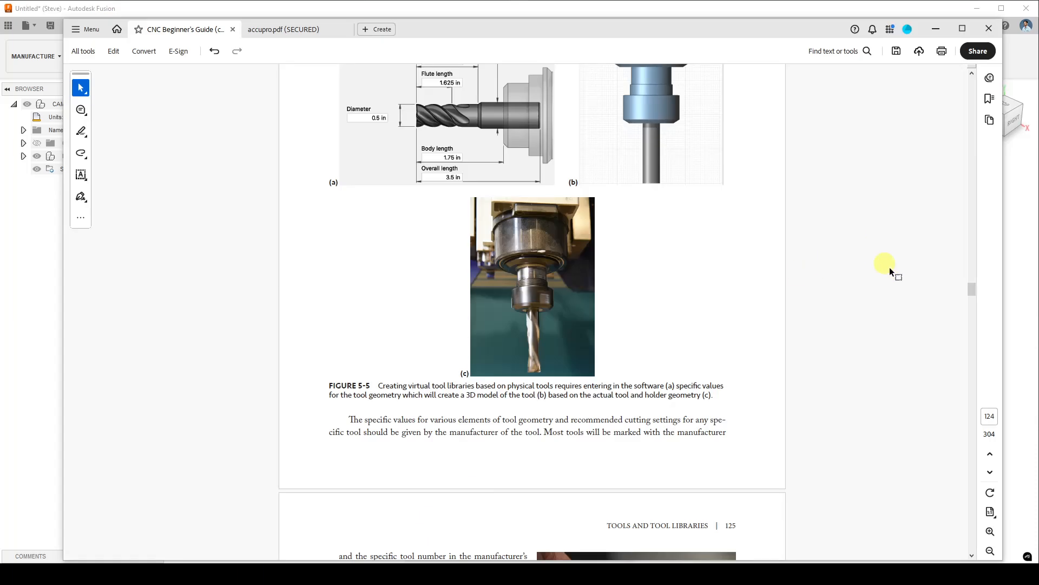
{"action": "left_click_drag", "start_coordinate": [974, 290], "coordinate": [960, 521]}
{"action": "scroll", "coordinate": [536, 406], "scroll_direction": "up", "scroll_amount": 3}
{"action": "scroll", "coordinate": [536, 406], "scroll_direction": "up", "scroll_amount": 10}
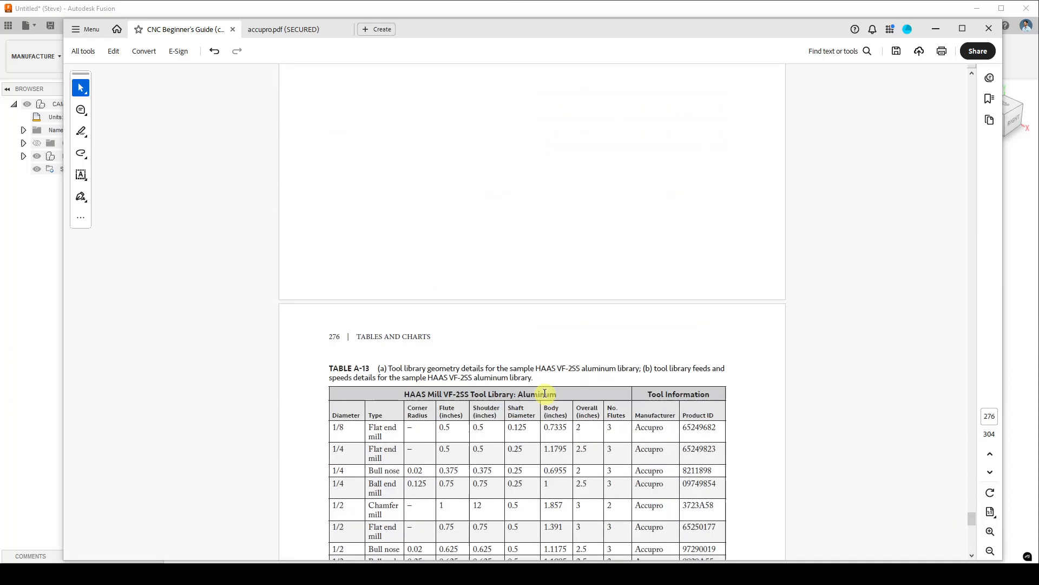
{"action": "scroll", "coordinate": [561, 381], "scroll_direction": "up", "scroll_amount": 3}
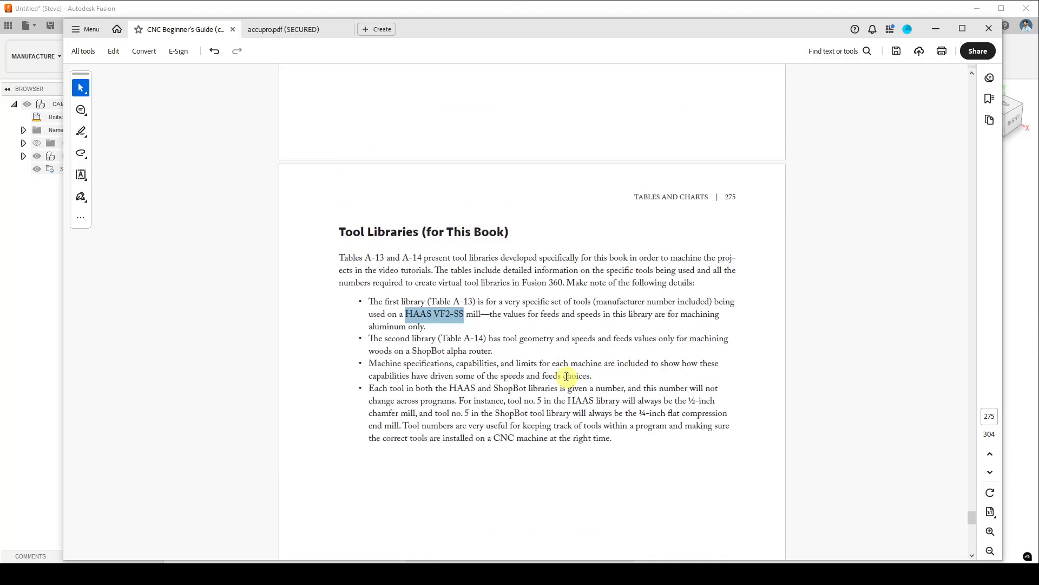
Read the notes on the two tool libraries, marking the HAAS VF2-SS mill name and text in the second library's note
{"action": "scroll", "coordinate": [558, 357], "scroll_direction": "down", "scroll_amount": 2}
{"action": "left_click", "coordinate": [457, 230]}
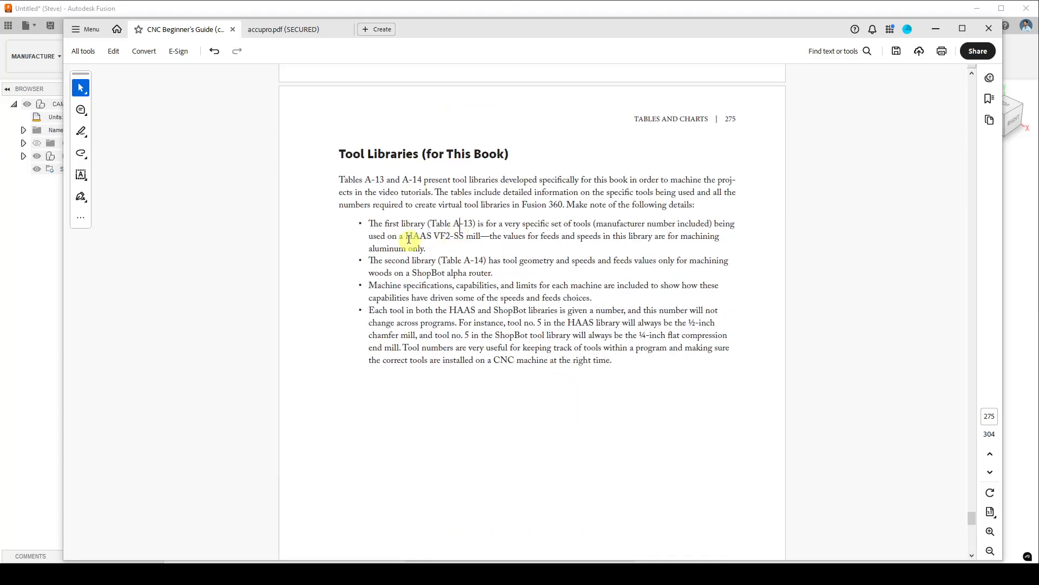
{"action": "left_click_drag", "start_coordinate": [406, 237], "coordinate": [464, 242]}
{"action": "left_click_drag", "start_coordinate": [413, 265], "coordinate": [456, 275]}
{"action": "left_click", "coordinate": [483, 276]}
Examine Table A-13 on page 276 for the HAAS aluminum library's tool geometry, manufacturer details and product IDs
{"action": "scroll", "coordinate": [654, 369], "scroll_direction": "down", "scroll_amount": 4}
{"action": "scroll", "coordinate": [606, 343], "scroll_direction": "down", "scroll_amount": 7}
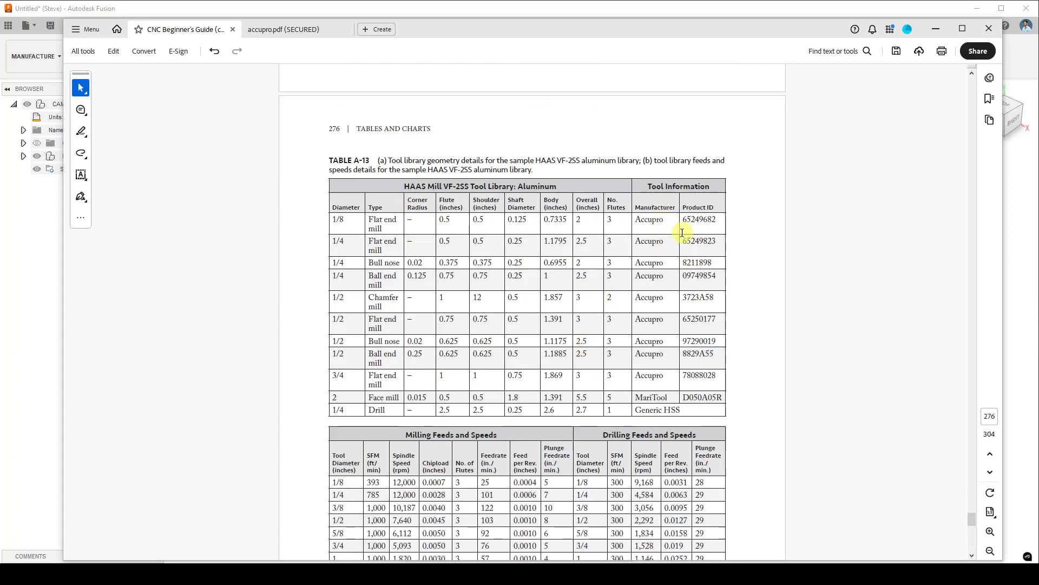
{"action": "scroll", "coordinate": [682, 233], "scroll_direction": "down", "scroll_amount": 2}
{"action": "scroll", "coordinate": [541, 308], "scroll_direction": "down", "scroll_amount": 2}
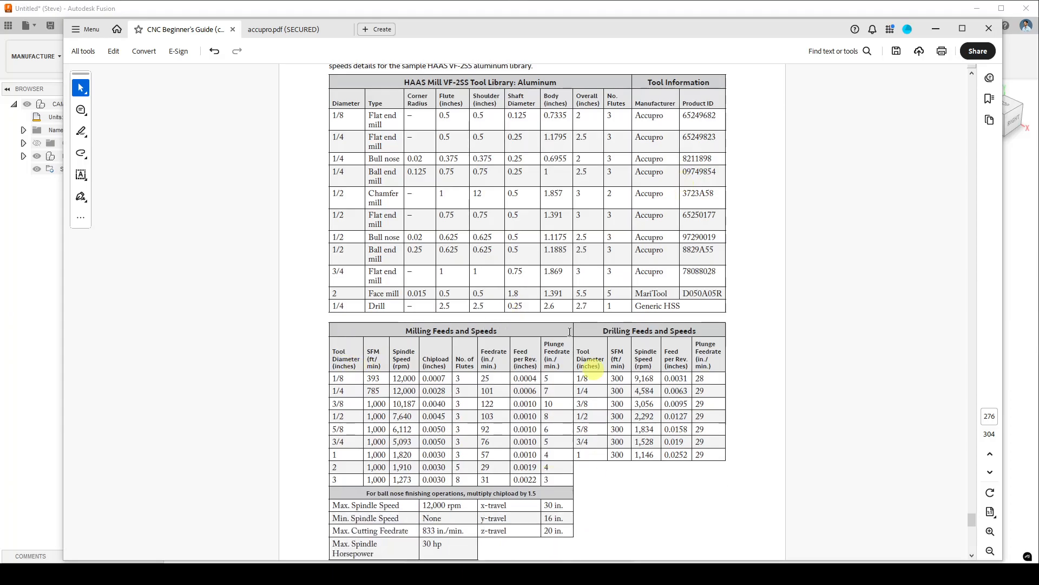
{"action": "scroll", "coordinate": [413, 276], "scroll_direction": "up", "scroll_amount": 4}
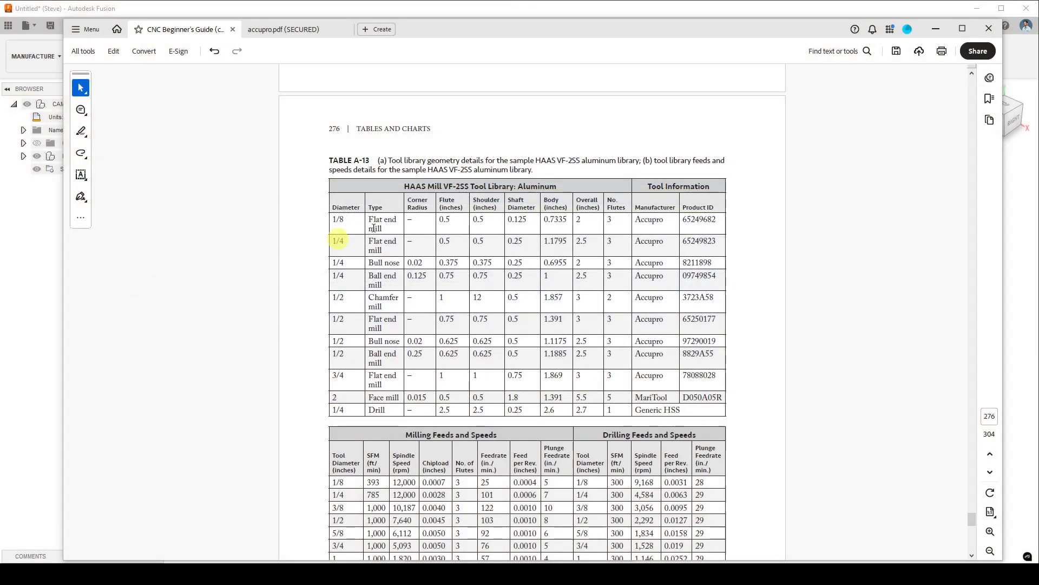
{"action": "scroll", "coordinate": [599, 204], "scroll_direction": "down", "scroll_amount": 3}
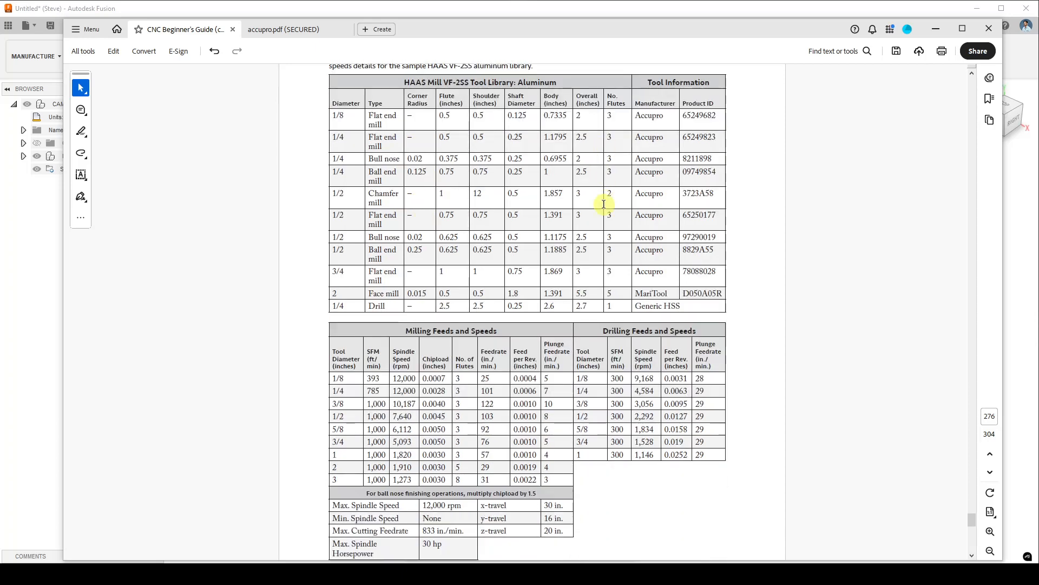
{"action": "scroll", "coordinate": [563, 211], "scroll_direction": "up", "scroll_amount": 2}
{"action": "scroll", "coordinate": [531, 230], "scroll_direction": "down", "scroll_amount": 3}
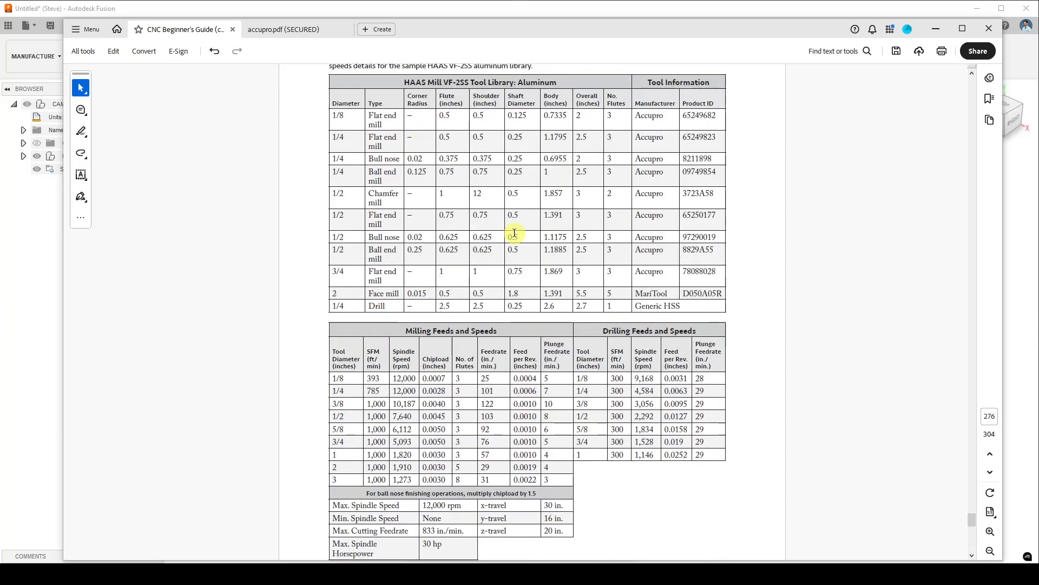
{"action": "scroll", "coordinate": [531, 236], "scroll_direction": "up", "scroll_amount": 2}
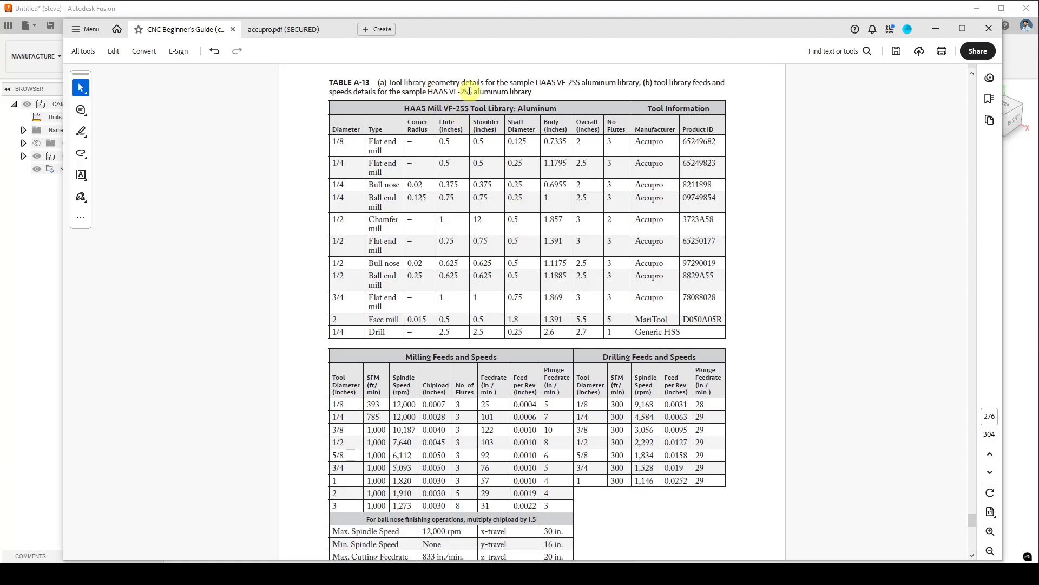
{"action": "scroll", "coordinate": [724, 317], "scroll_direction": "down", "scroll_amount": 1}
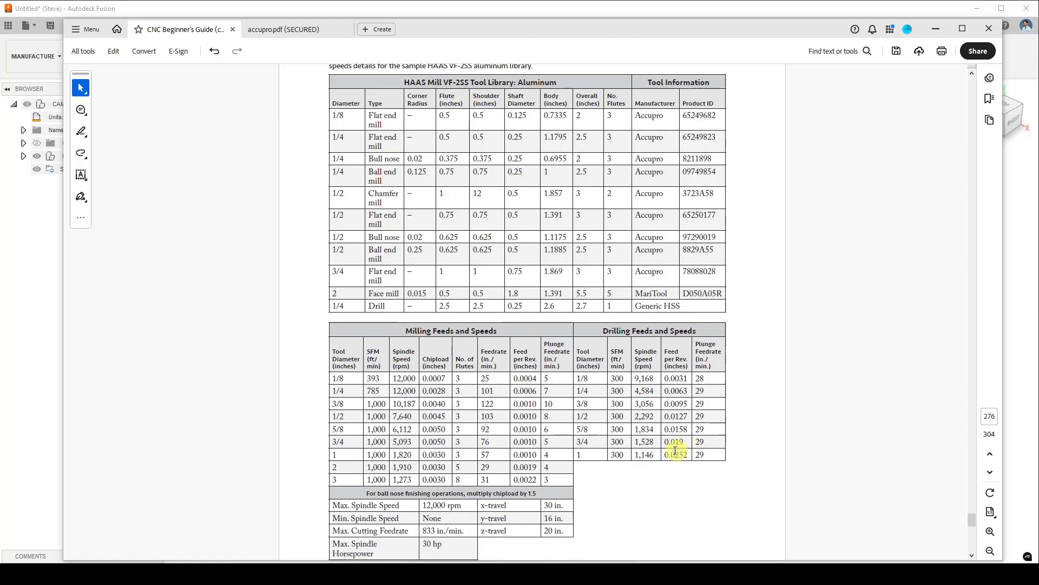
{"action": "scroll", "coordinate": [680, 448], "scroll_direction": "down", "scroll_amount": 1}
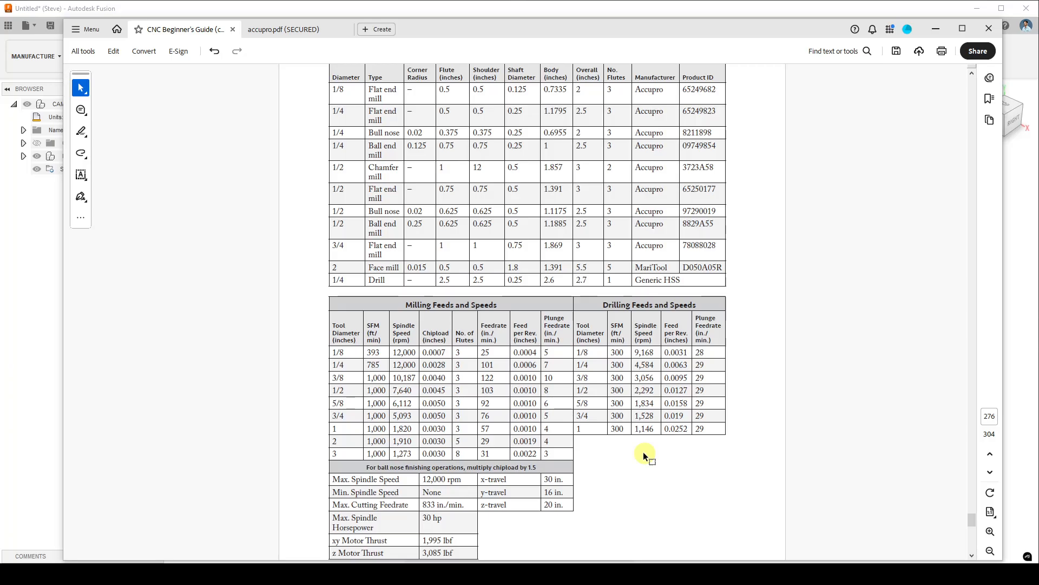
{"action": "scroll", "coordinate": [504, 441], "scroll_direction": "up", "scroll_amount": 3}
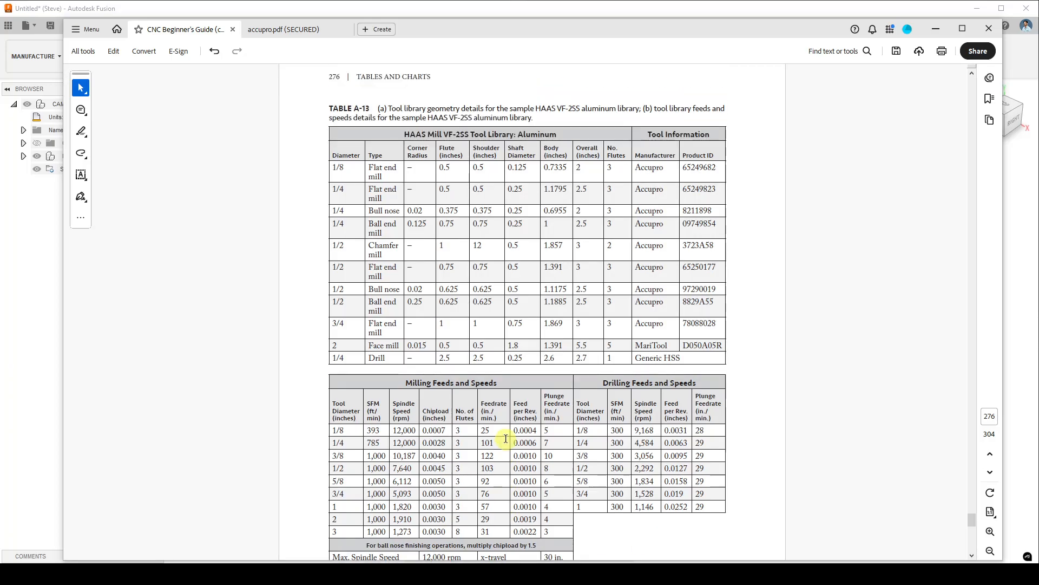
Examine the milling and drilling feeds and speeds and the machine limits in the lower part of Table A-13
{"action": "scroll", "coordinate": [504, 271], "scroll_direction": "down", "scroll_amount": 4}
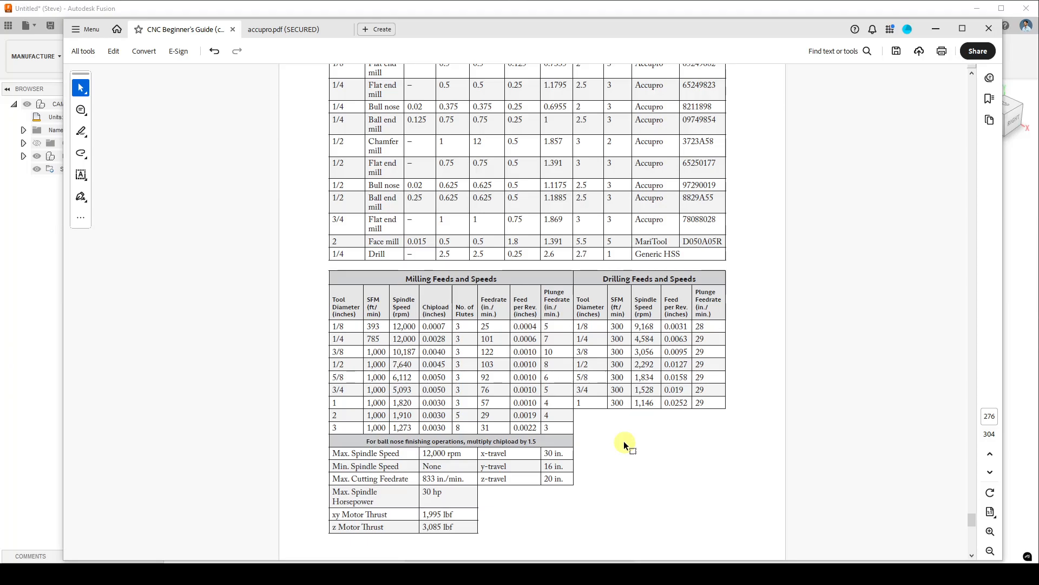
{"action": "scroll", "coordinate": [623, 438], "scroll_direction": "down", "scroll_amount": 1}
{"action": "scroll", "coordinate": [621, 435], "scroll_direction": "up", "scroll_amount": 2}
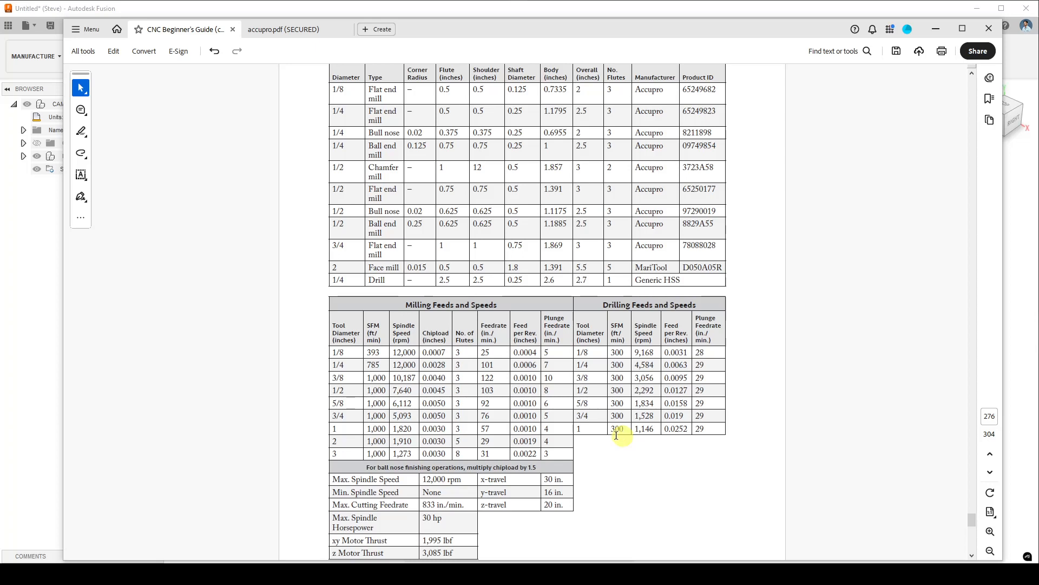
{"action": "scroll", "coordinate": [566, 408], "scroll_direction": "down", "scroll_amount": 2}
{"action": "scroll", "coordinate": [566, 407], "scroll_direction": "up", "scroll_amount": 1}
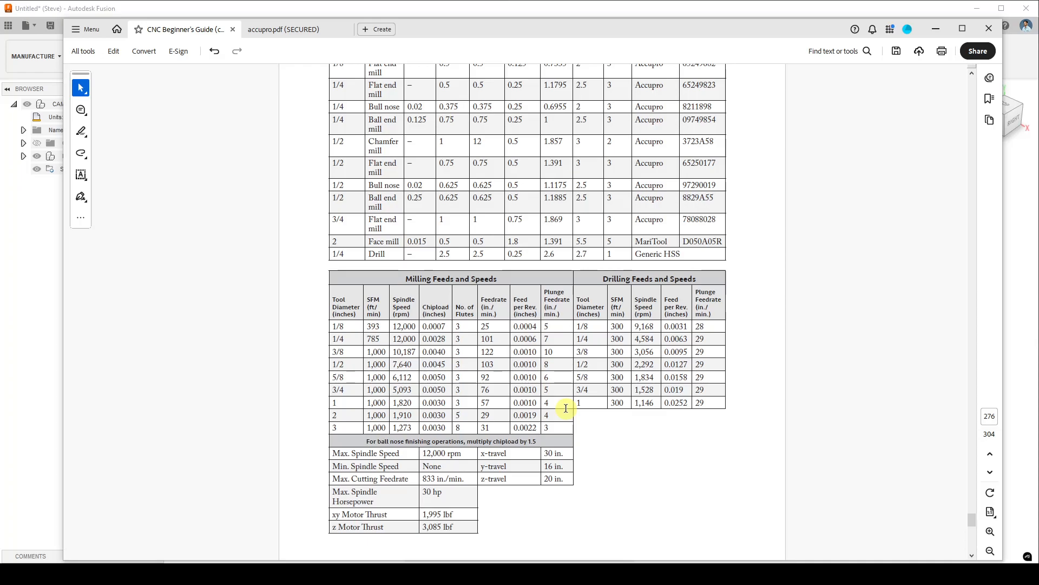
{"action": "scroll", "coordinate": [565, 408], "scroll_direction": "up", "scroll_amount": 3}
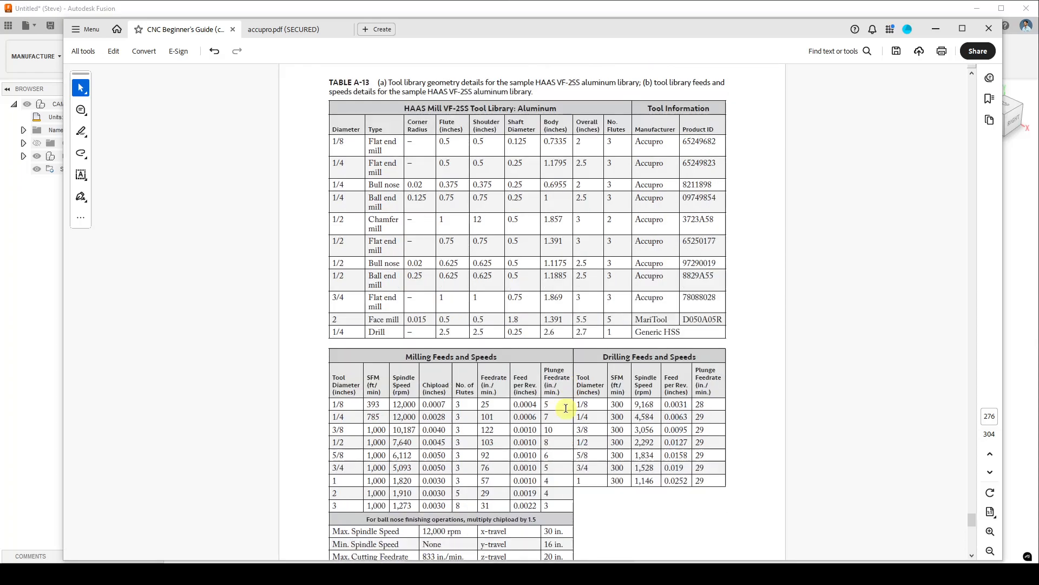
{"action": "scroll", "coordinate": [565, 408], "scroll_direction": "down", "scroll_amount": 1}
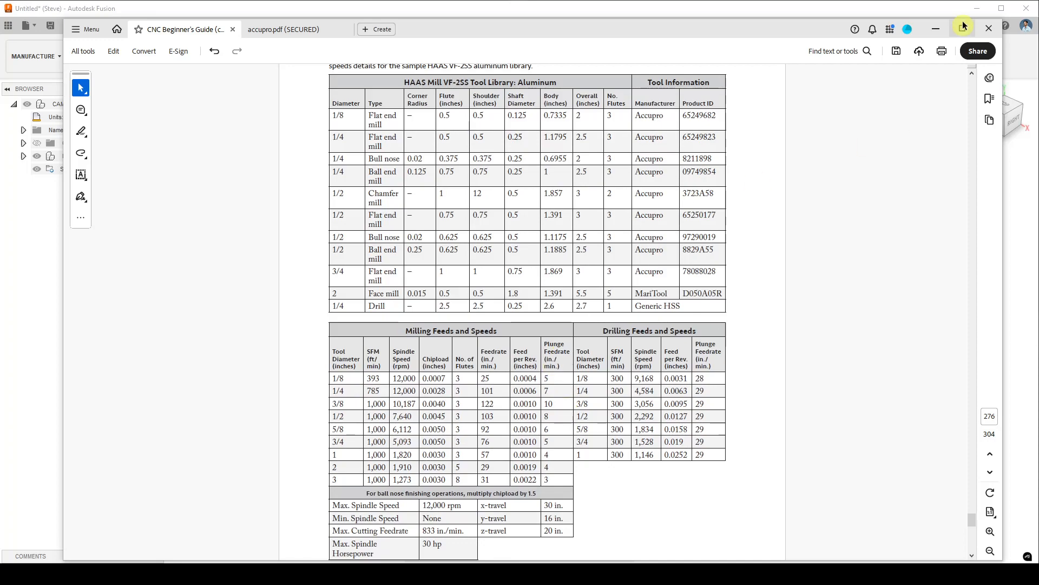
Switch back to Autodesk Fusion and open the Tool Library from the Manufacture workspace
{"action": "left_click", "coordinate": [936, 29]}
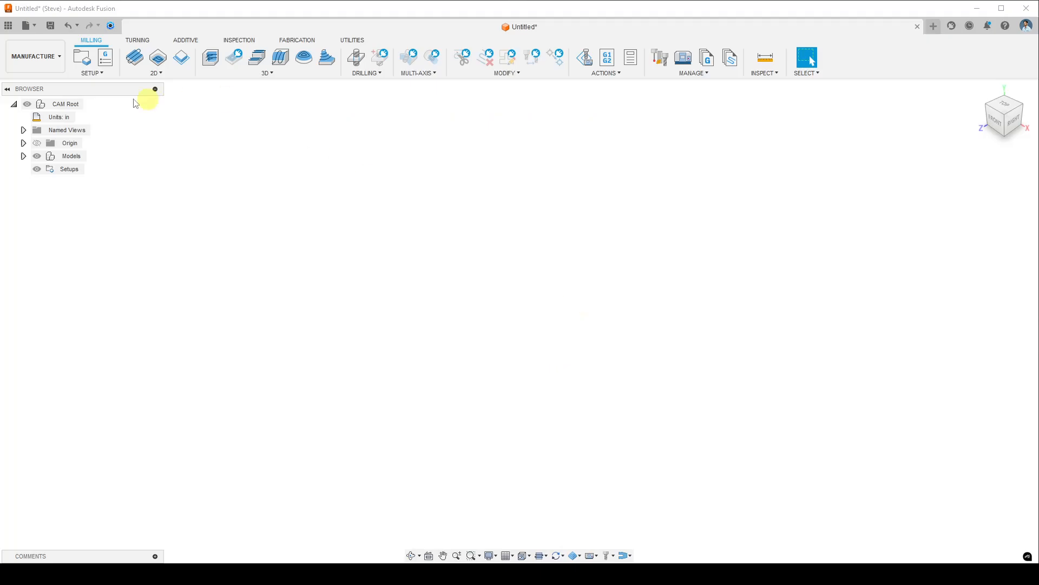
{"action": "mouse_move", "coordinate": [69, 118]}
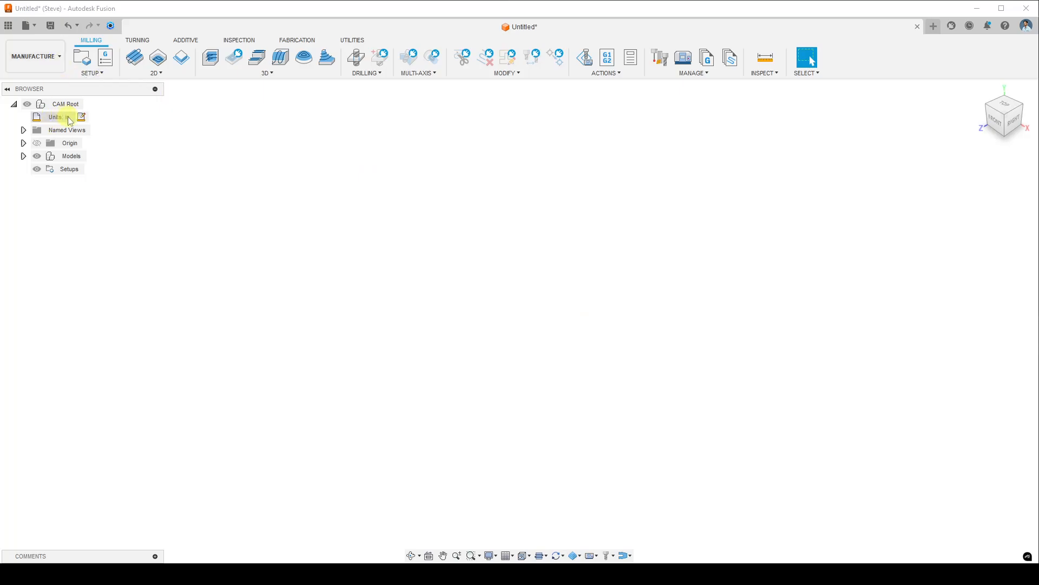
{"action": "left_click", "coordinate": [698, 75]}
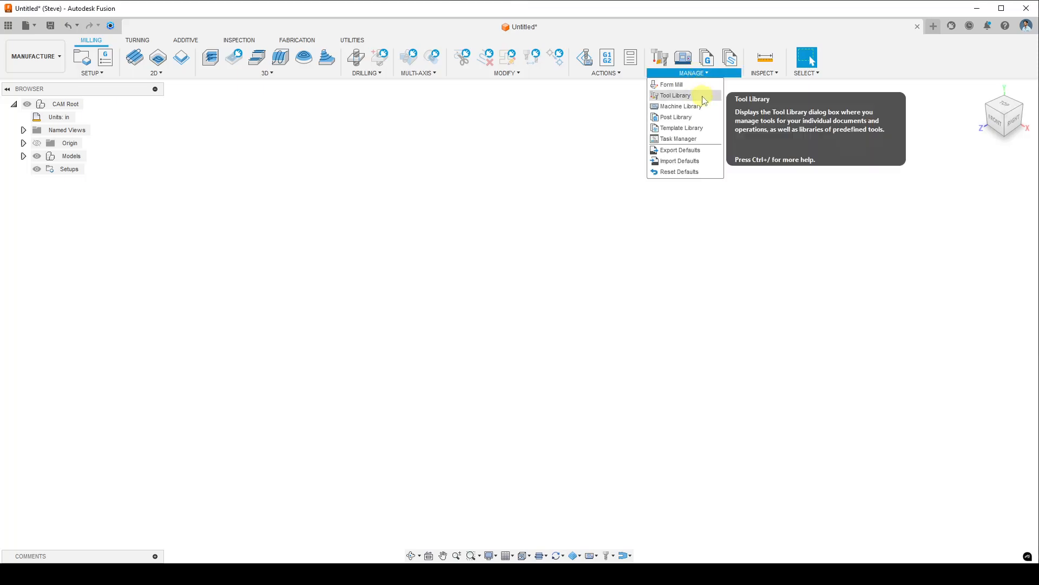
{"action": "left_click", "coordinate": [701, 95]}
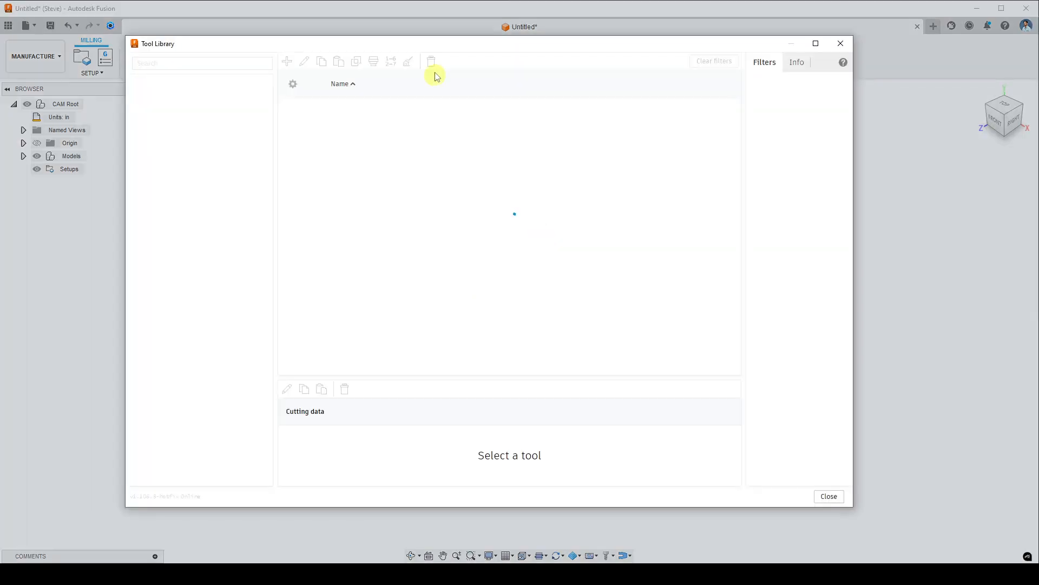
{"action": "left_click_drag", "start_coordinate": [446, 49], "coordinate": [486, 50]}
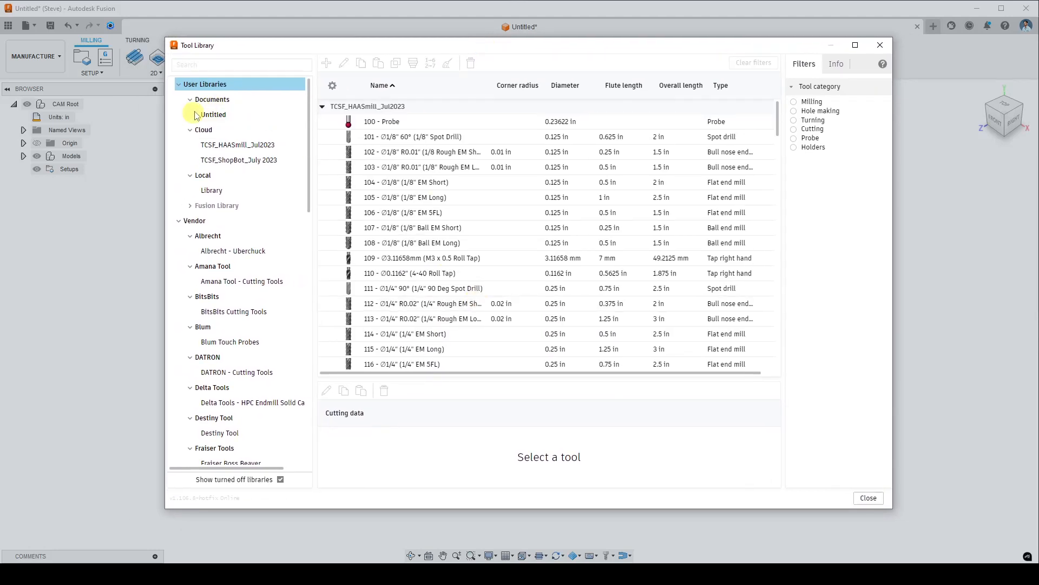
Examine the Documents, Local and Cloud groups under User Libraries with the Vendor group collapsed, and close the Tool Library
{"action": "left_click", "coordinate": [210, 86]}
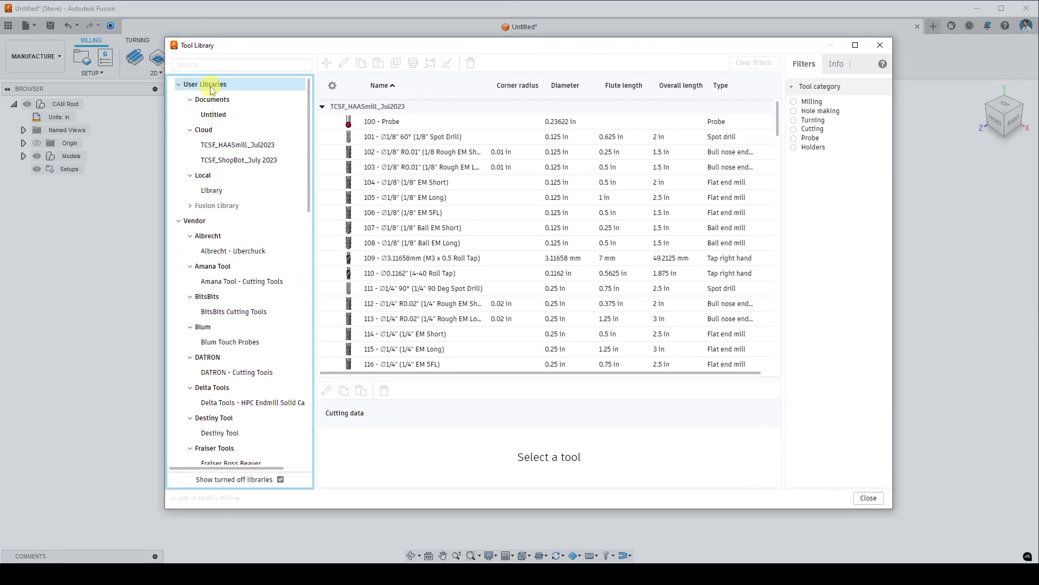
{"action": "left_click", "coordinate": [179, 221]}
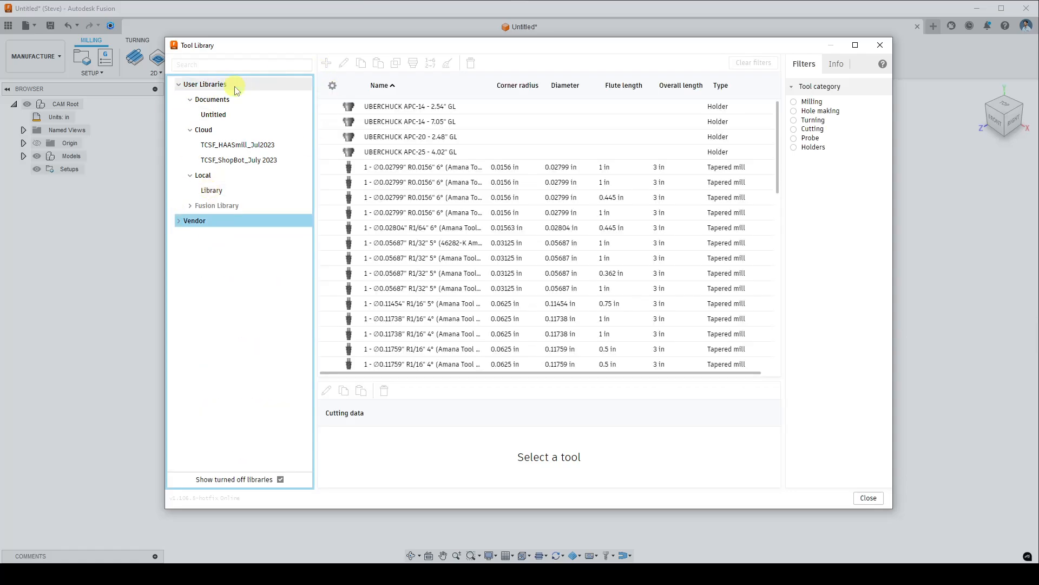
{"action": "left_click", "coordinate": [222, 99]}
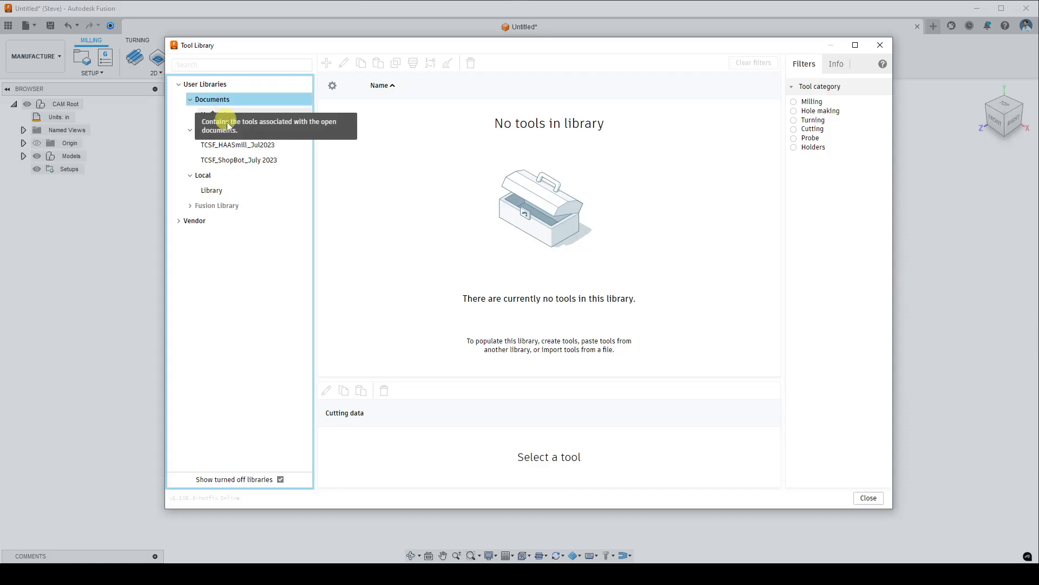
{"action": "left_click_drag", "start_coordinate": [302, 43], "coordinate": [328, 49]}
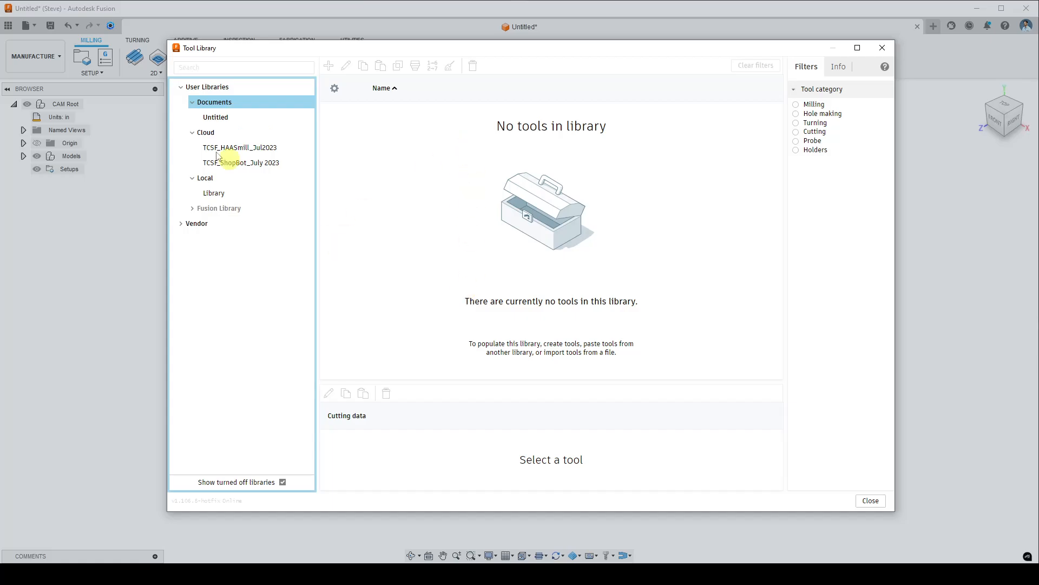
{"action": "left_click", "coordinate": [211, 181]}
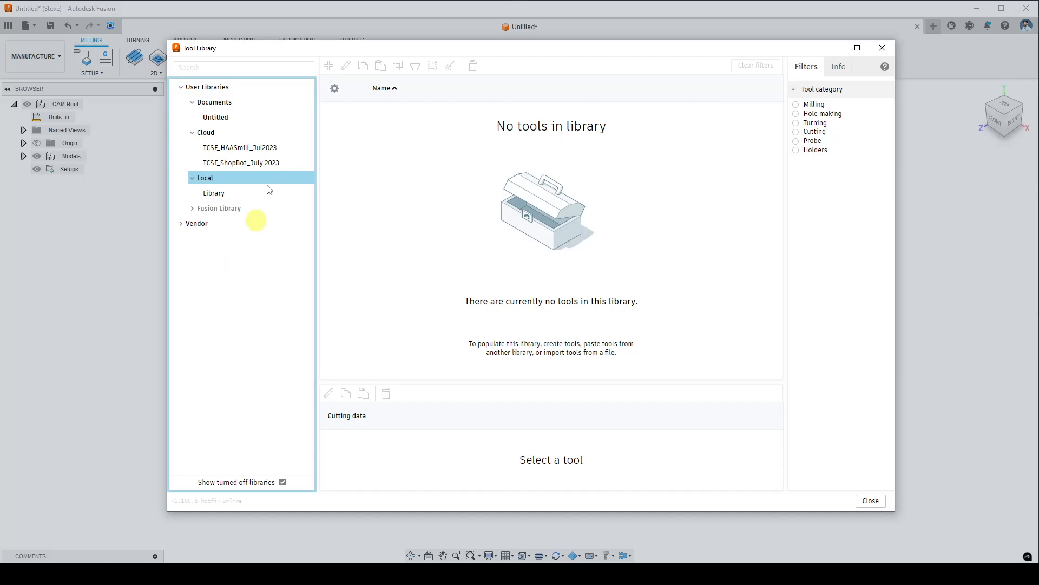
{"action": "left_click", "coordinate": [235, 134]}
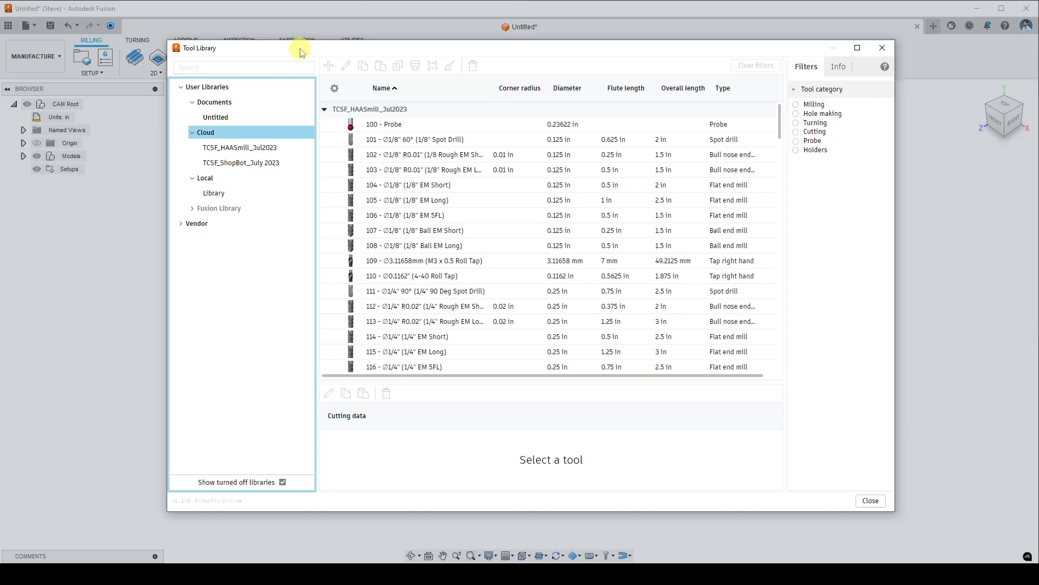
{"action": "left_click", "coordinate": [211, 133]}
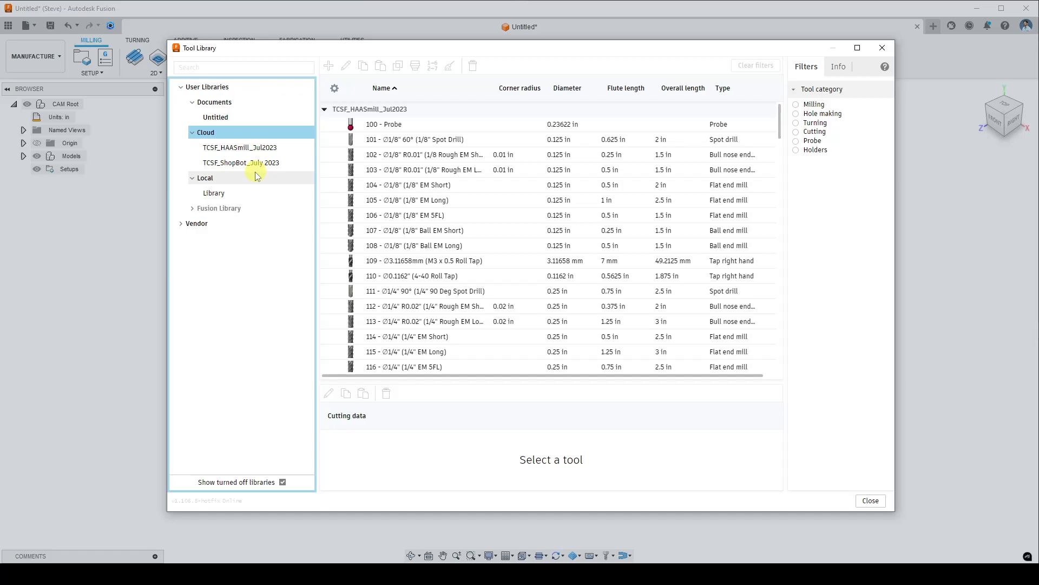
{"action": "left_click", "coordinate": [873, 500]}
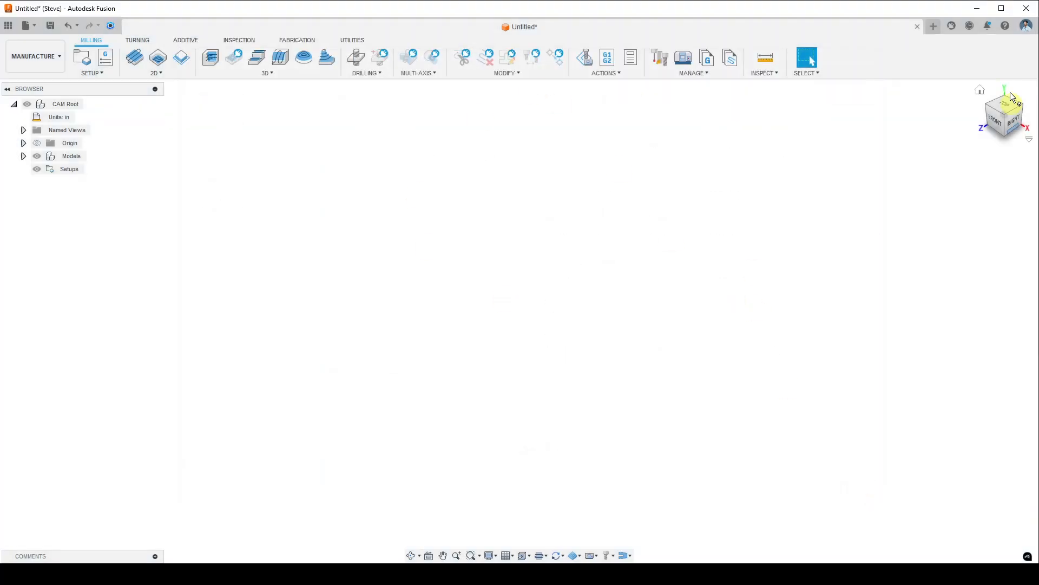
Check in the Manufacture preferences that Enable Cloud Libraries is turned on, and confirm the preferences
{"action": "left_click", "coordinate": [1025, 28]}
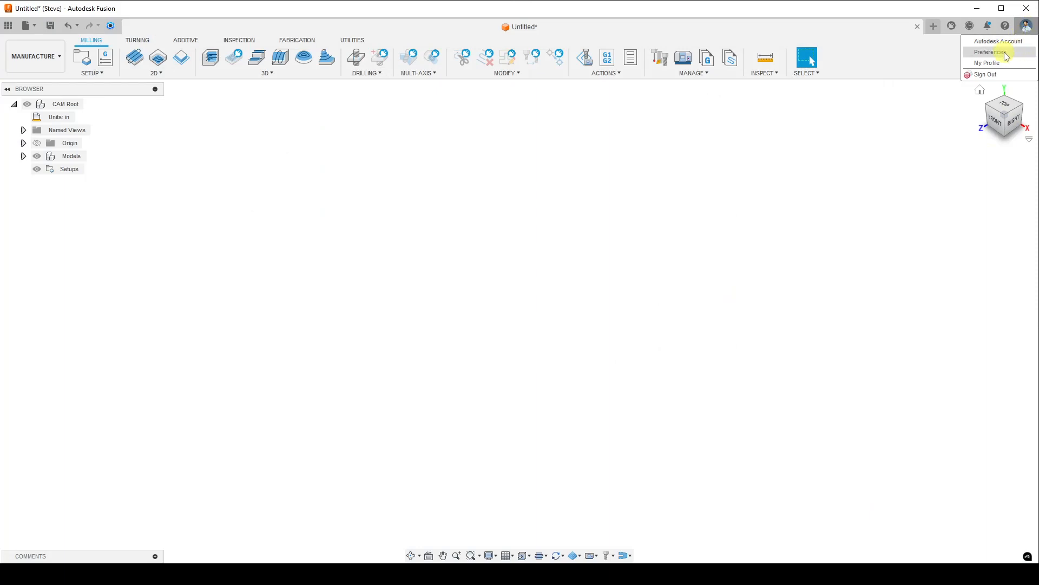
{"action": "left_click", "coordinate": [1004, 54]}
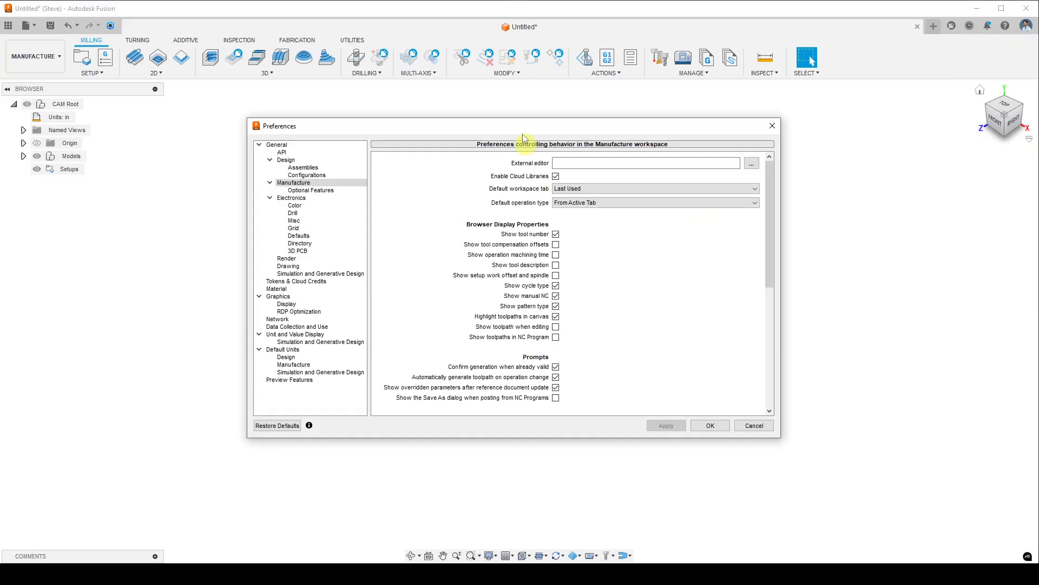
{"action": "mouse_move", "coordinate": [522, 127]}
{"action": "left_mouse_down"}
{"action": "mouse_move", "coordinate": [476, 126]}
{"action": "mouse_move", "coordinate": [524, 117]}
{"action": "left_mouse_up"}
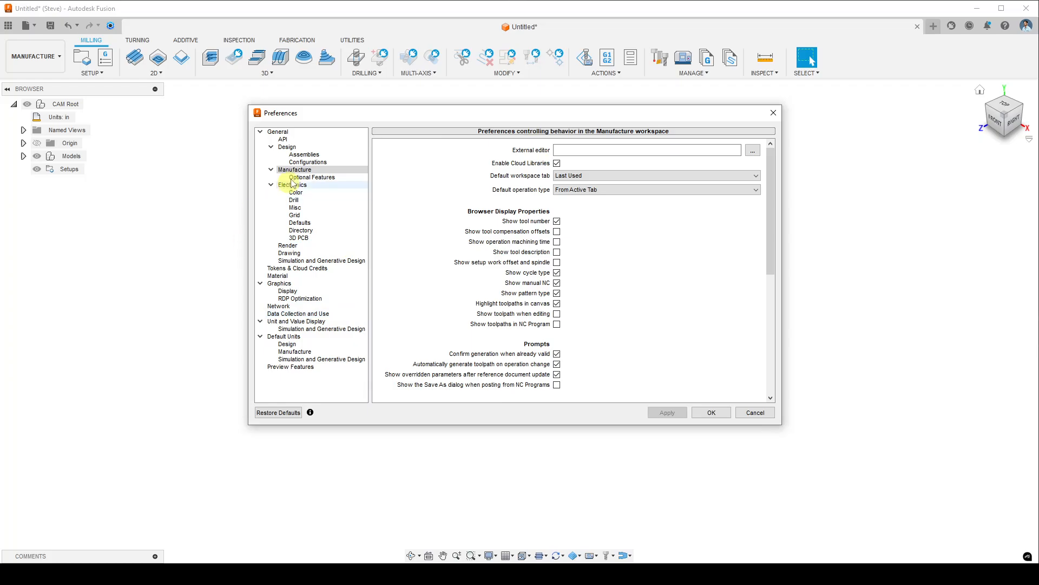
{"action": "left_click", "coordinate": [311, 171]}
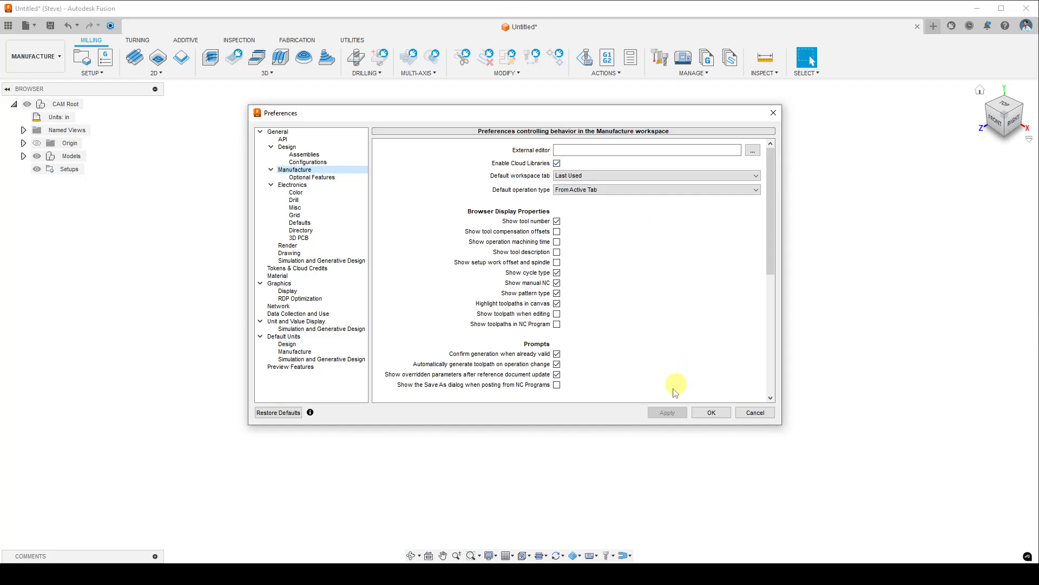
{"action": "left_click", "coordinate": [712, 413]}
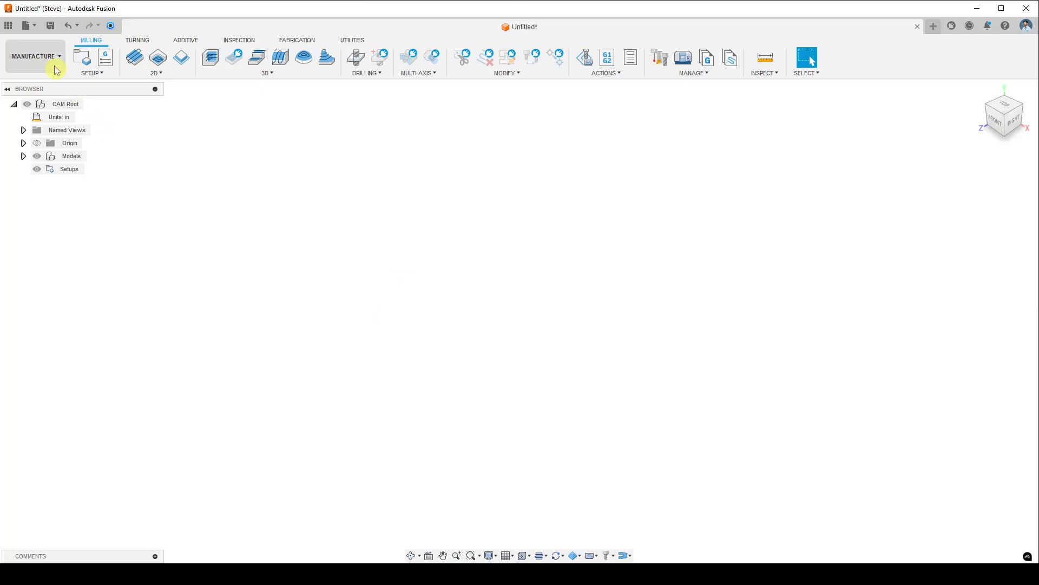
Show the data panel, go up to the list of all projects and open the Assets library
{"action": "left_click", "coordinate": [10, 27]}
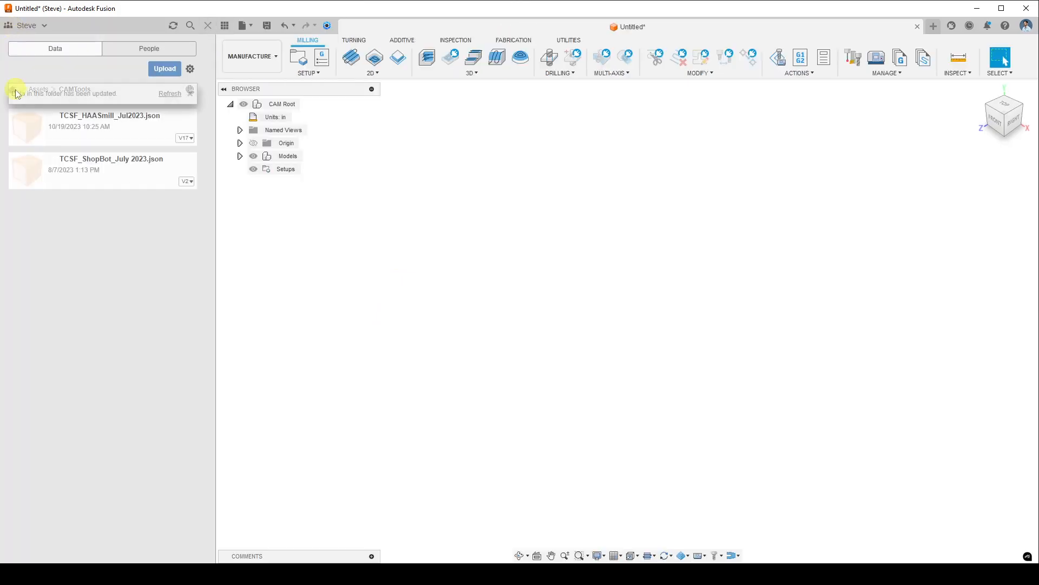
{"action": "left_click", "coordinate": [190, 95]}
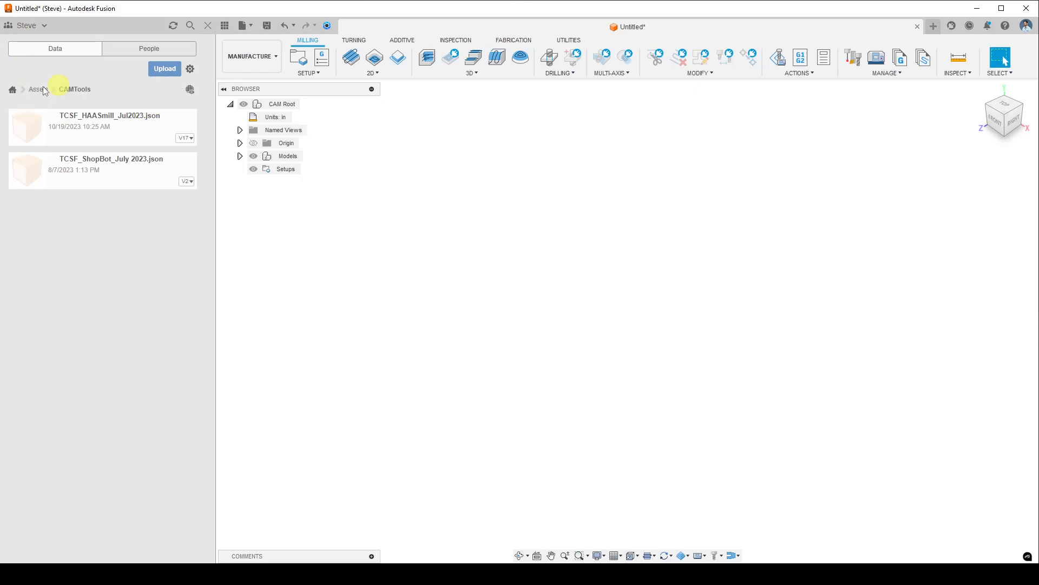
{"action": "left_click", "coordinate": [16, 90]}
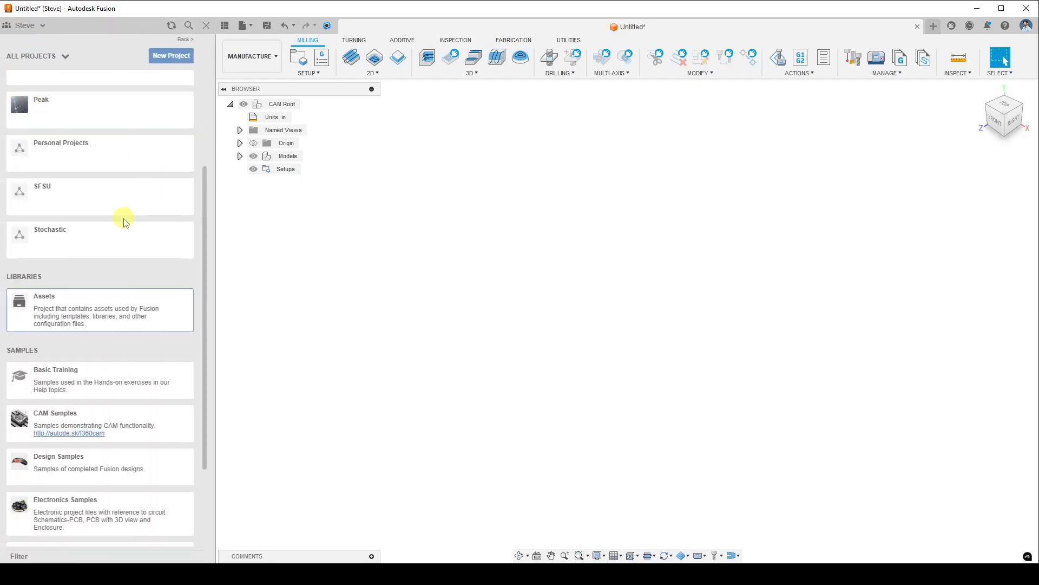
{"action": "scroll", "coordinate": [169, 205], "scroll_direction": "up", "scroll_amount": 3}
{"action": "scroll", "coordinate": [169, 204], "scroll_direction": "down", "scroll_amount": 2}
{"action": "scroll", "coordinate": [170, 206], "scroll_direction": "down", "scroll_amount": 2}
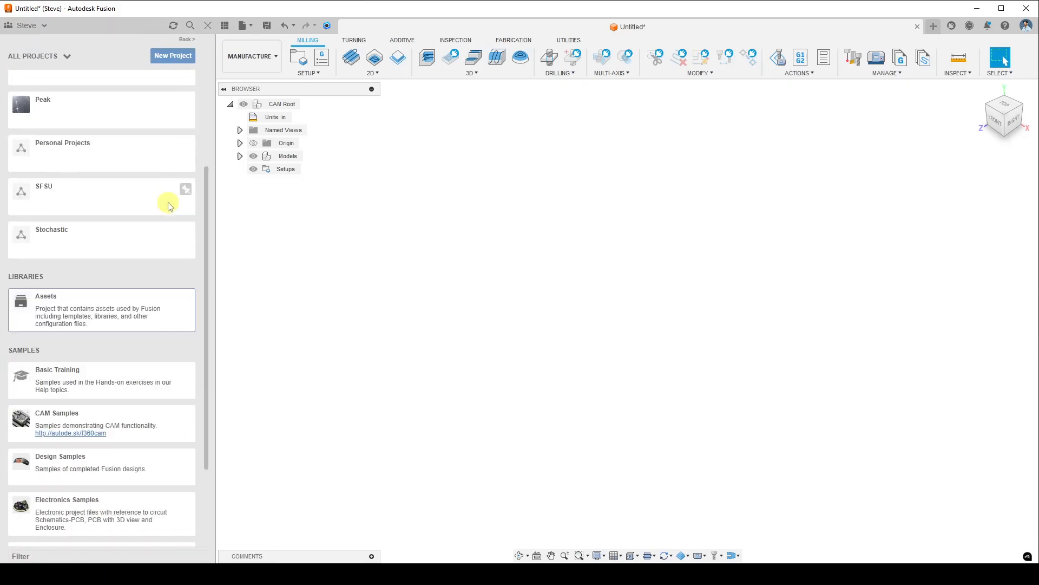
{"action": "left_click", "coordinate": [71, 313]}
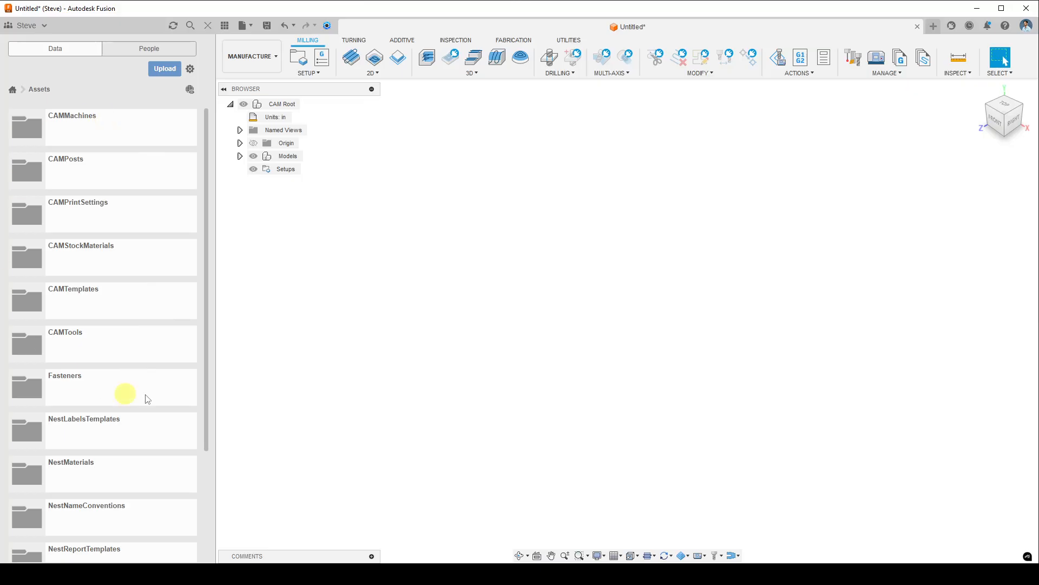
Open the CAMTools folder in Assets to view the stored cloud tool libraries, and close the data panel
{"action": "left_click_drag", "start_coordinate": [207, 230], "coordinate": [204, 202]}
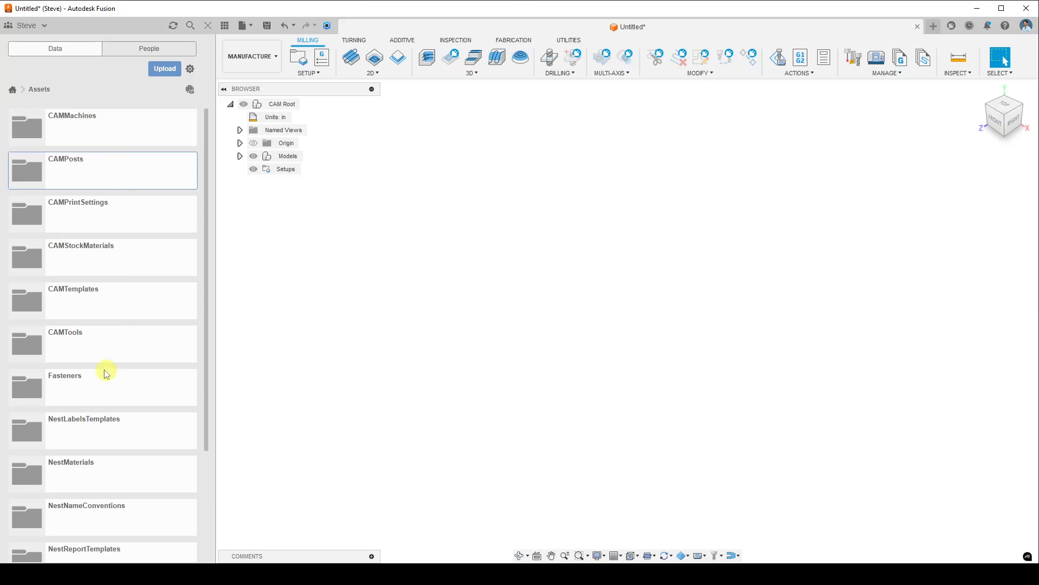
{"action": "double_click", "coordinate": [108, 340]}
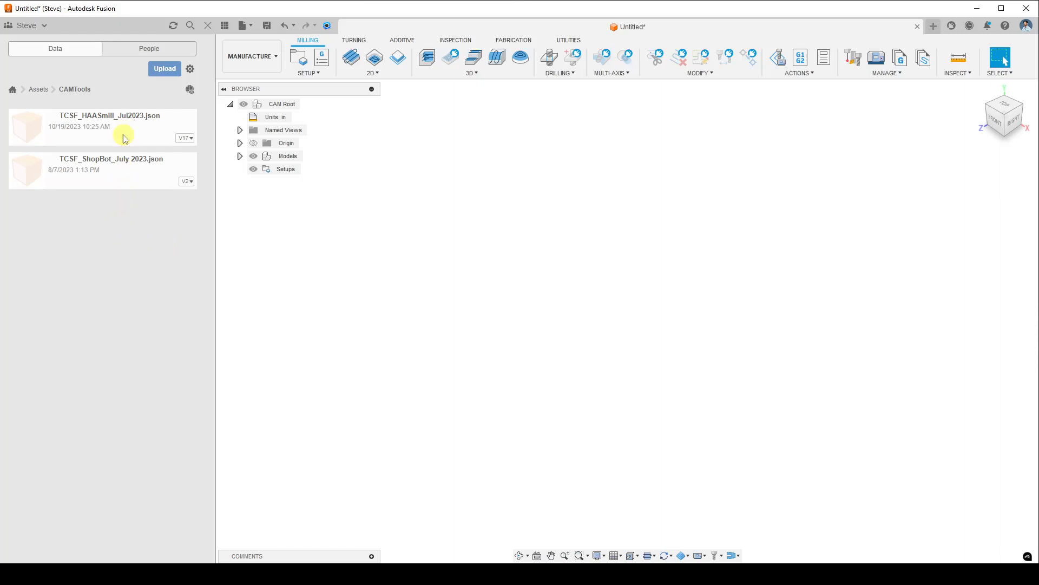
{"action": "left_click", "coordinate": [207, 27]}
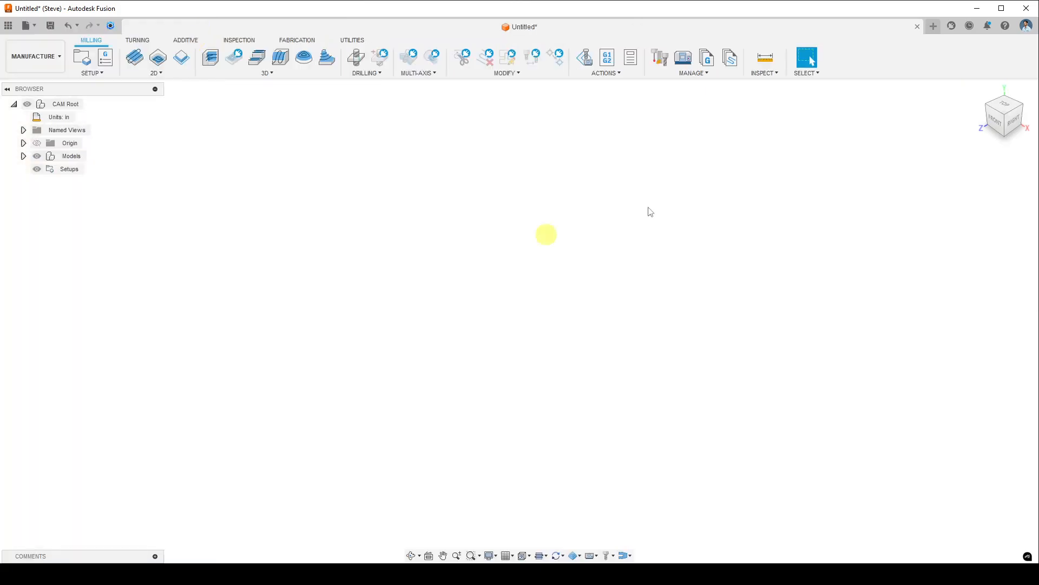
Create a new cloud tool library named CNC Beginner (HAAS Mill)
{"action": "left_click", "coordinate": [709, 74]}
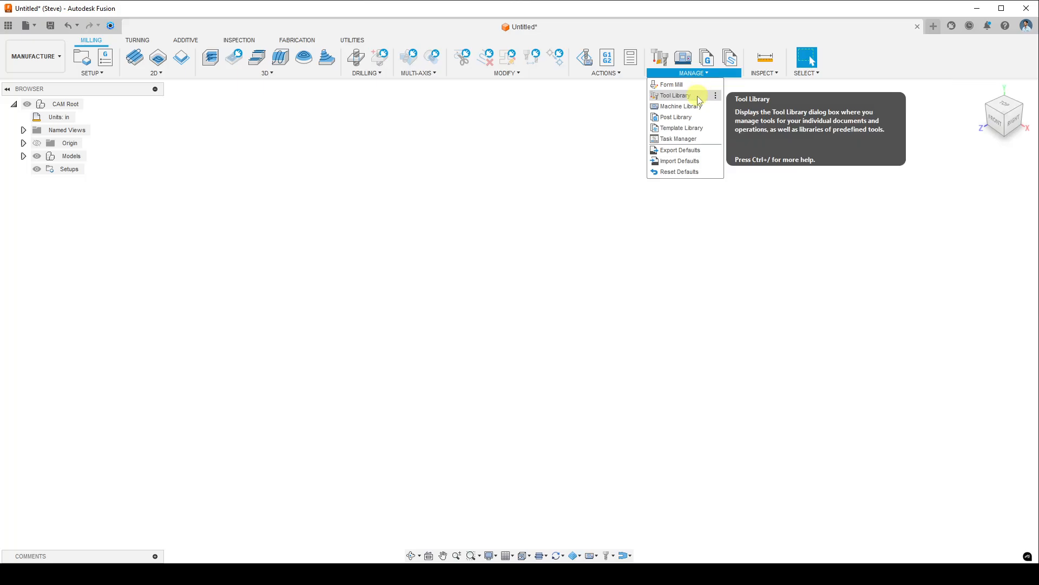
{"action": "left_click", "coordinate": [697, 97]}
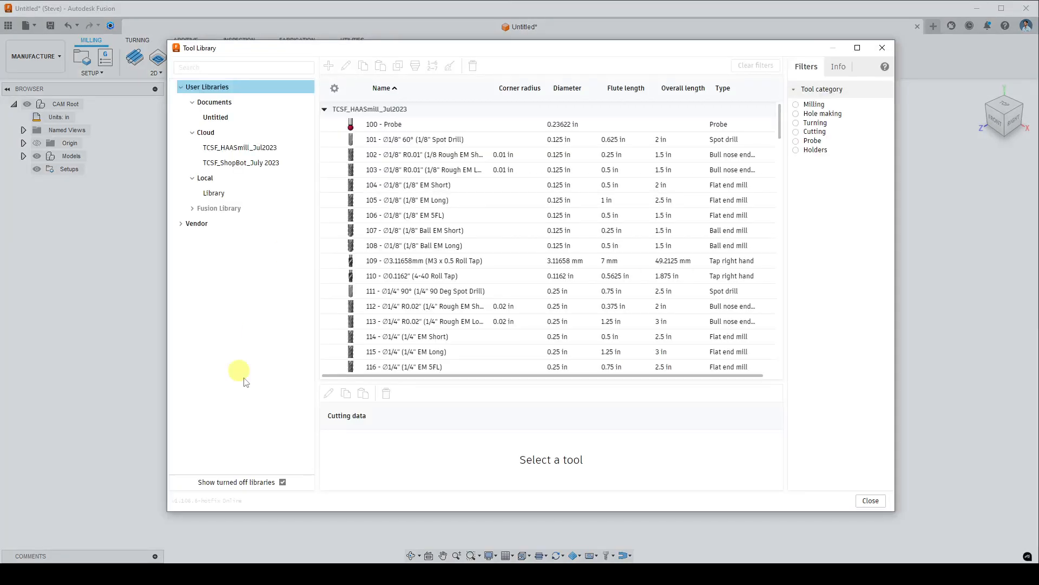
{"action": "right_click", "coordinate": [225, 135]}
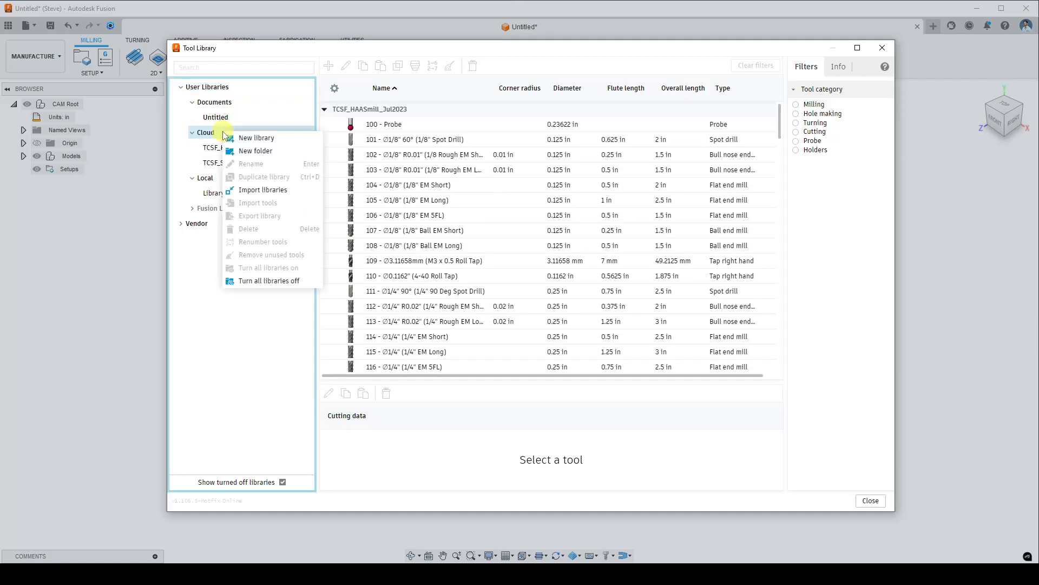
{"action": "left_click", "coordinate": [279, 140]}
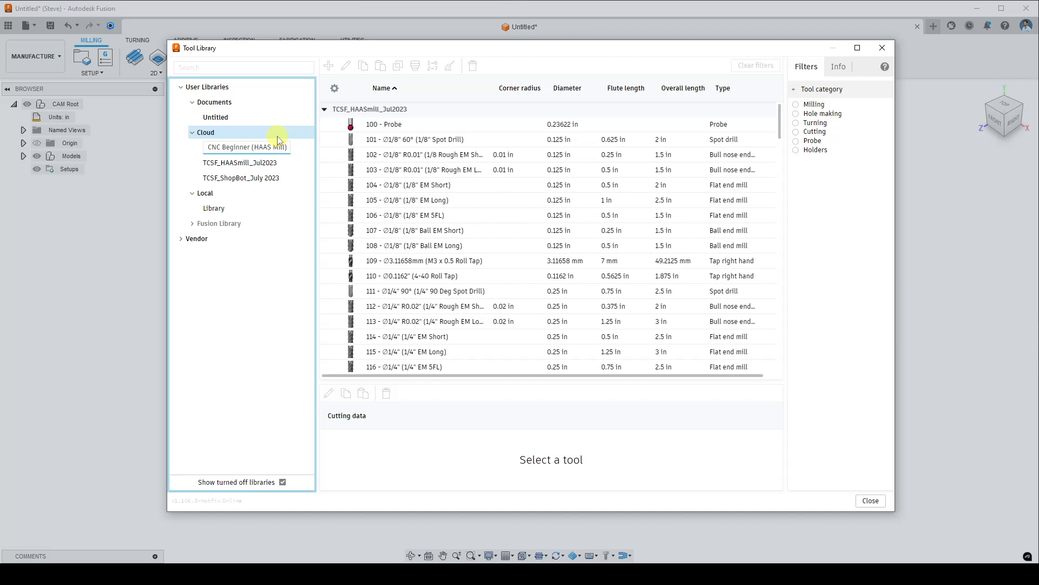
{"action": "key", "text": "Return"}
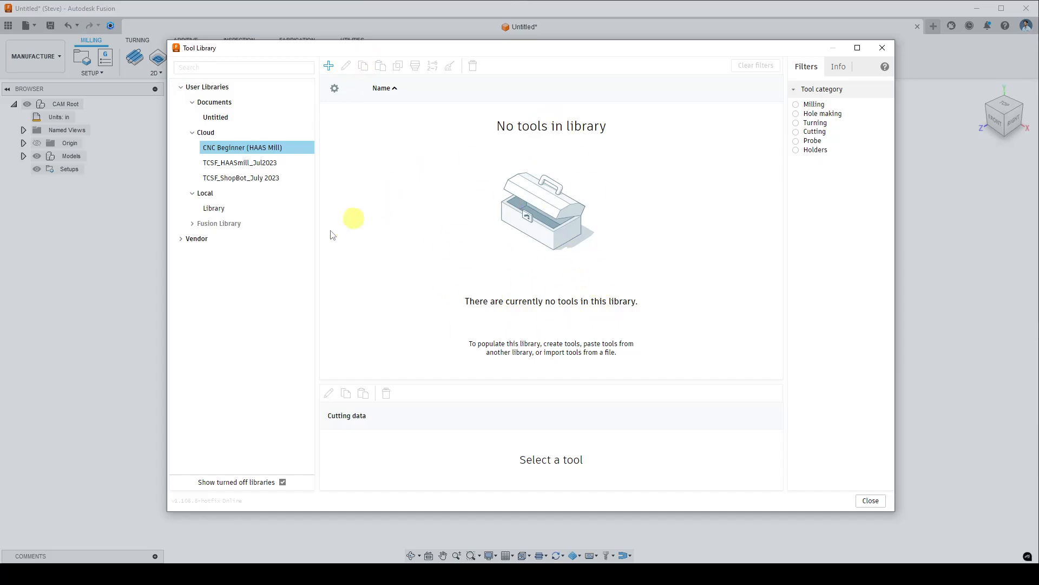
Start a new flat end mill in the CNC Beginner (HAAS Mill) library, review its general, cutter, shaft and cutting data settings, and cancel it
{"action": "left_click", "coordinate": [328, 65]}
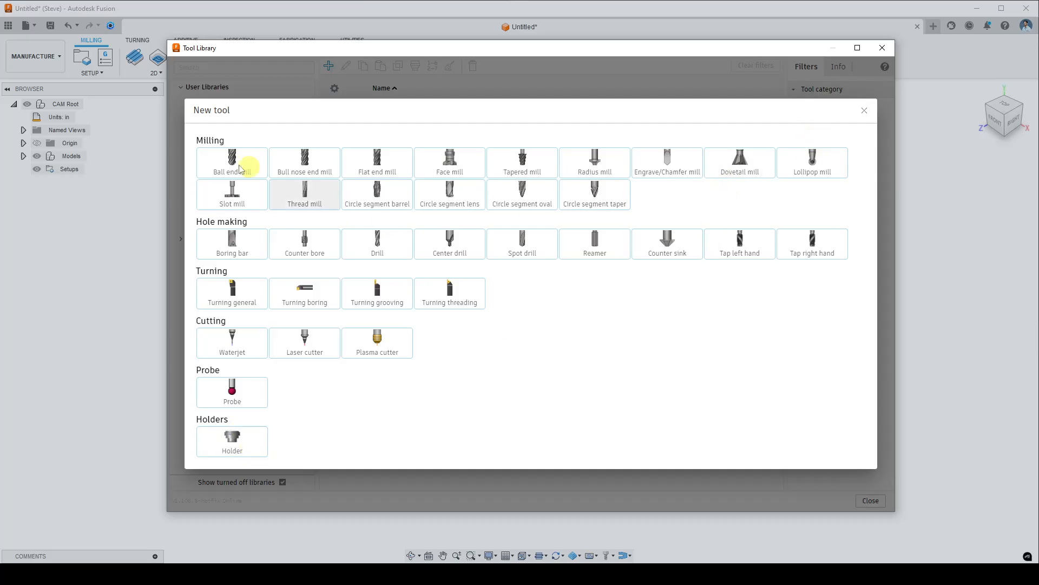
{"action": "left_click", "coordinate": [378, 165]}
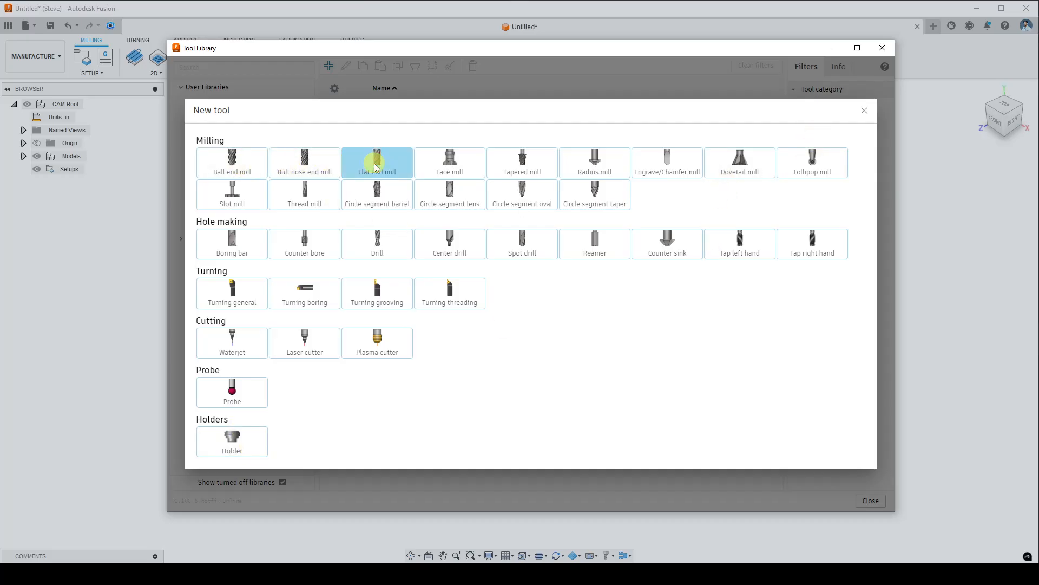
{"action": "left_click_drag", "start_coordinate": [340, 53], "coordinate": [330, 81]}
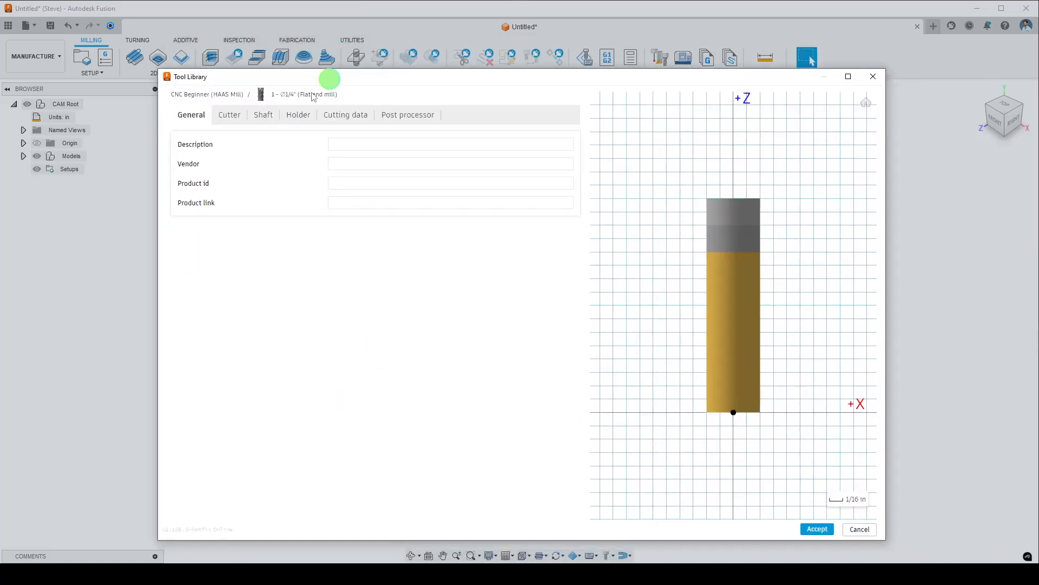
{"action": "left_click", "coordinate": [230, 115]}
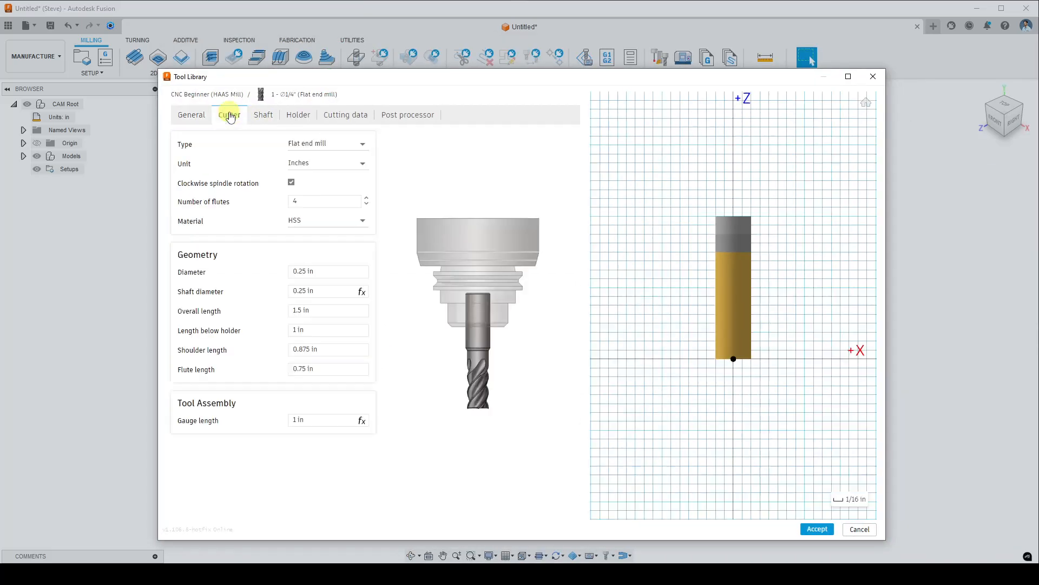
{"action": "left_click", "coordinate": [198, 120]}
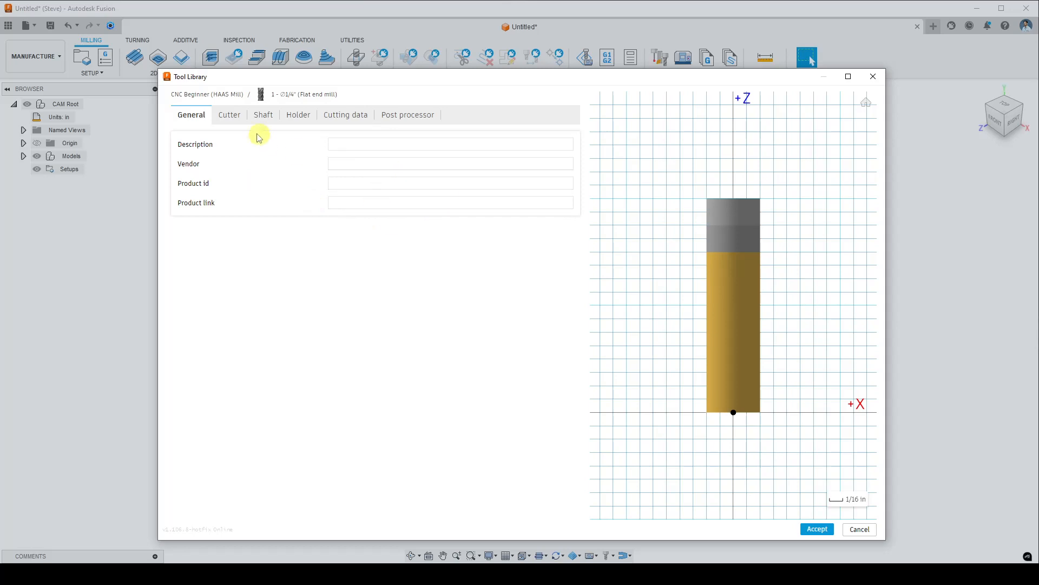
{"action": "left_click", "coordinate": [228, 120]}
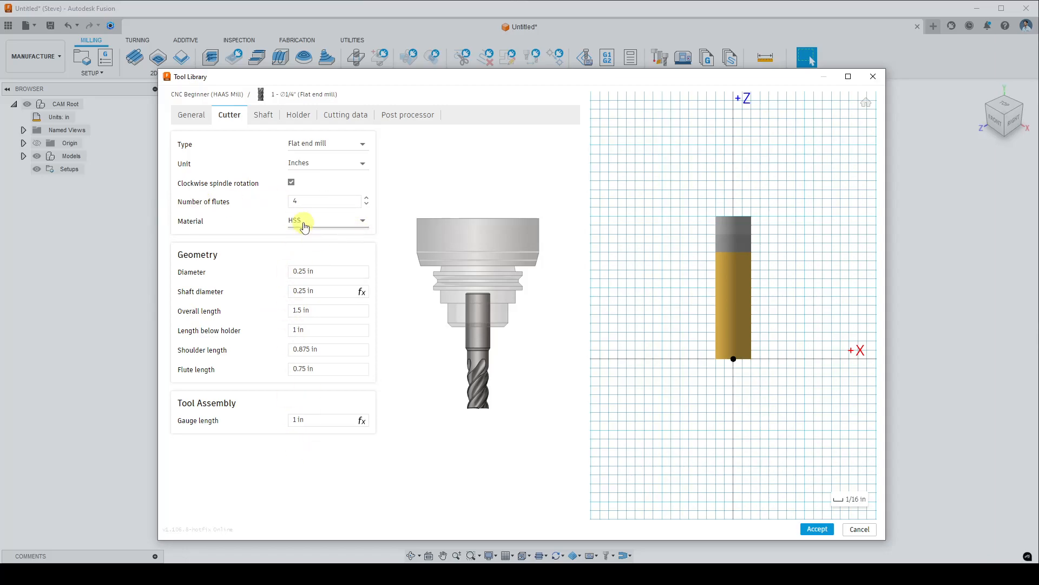
{"action": "left_click", "coordinate": [264, 120]}
{"action": "left_click", "coordinate": [346, 117]}
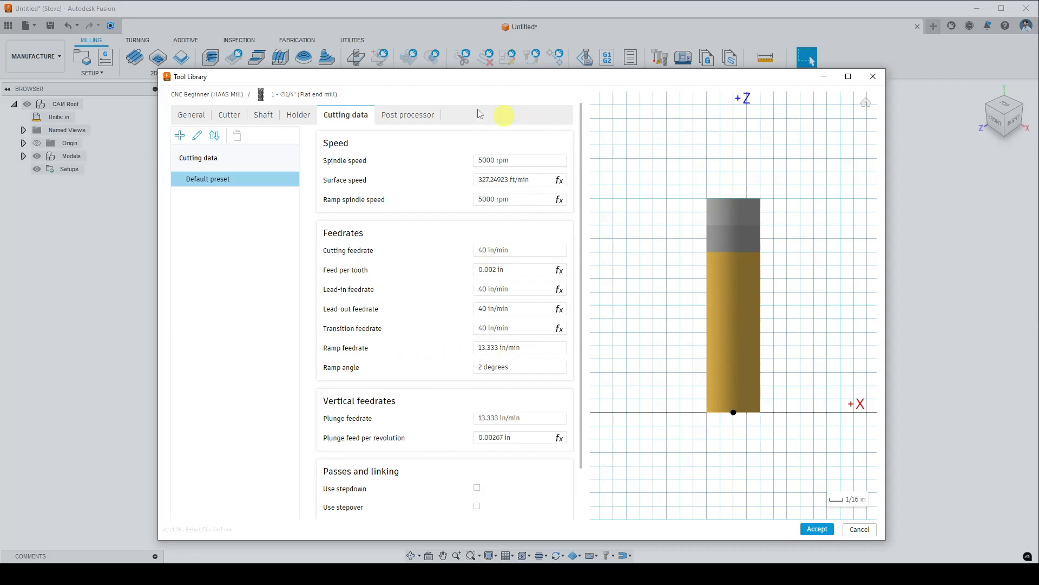
{"action": "left_click", "coordinate": [860, 530]}
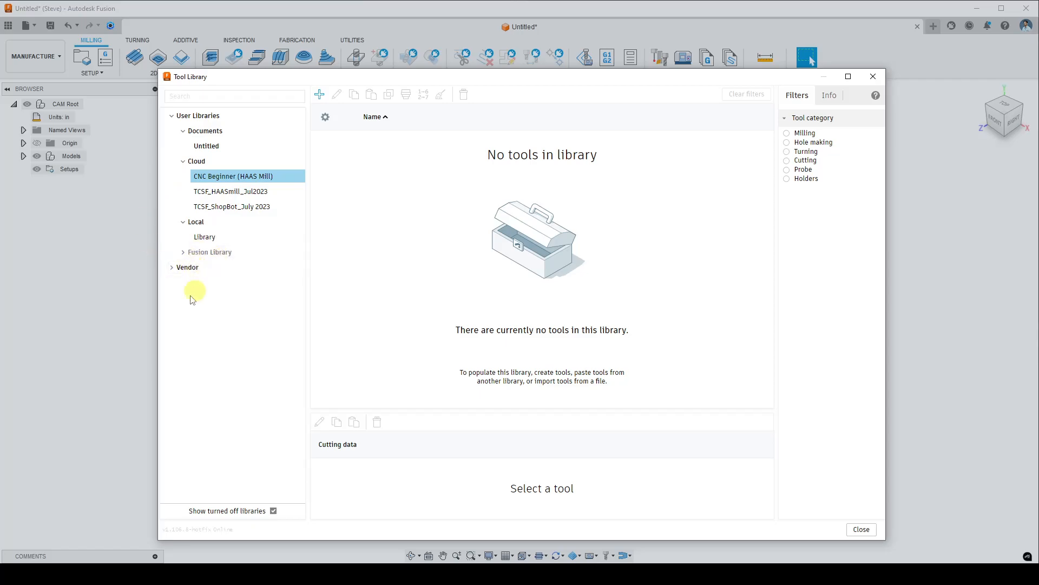
Expand the Vendor libraries and examine several tools in Harvey Tool - End Mills, including the 13903, 836305 and 72009-C3 square end mills
{"action": "left_click", "coordinate": [171, 268]}
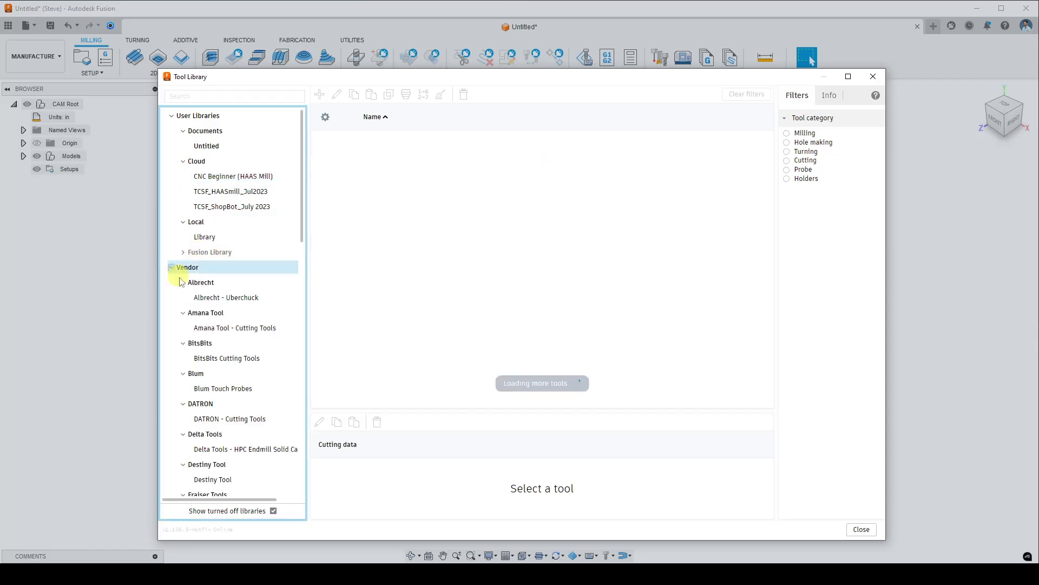
{"action": "left_click_drag", "start_coordinate": [300, 194], "coordinate": [302, 329]}
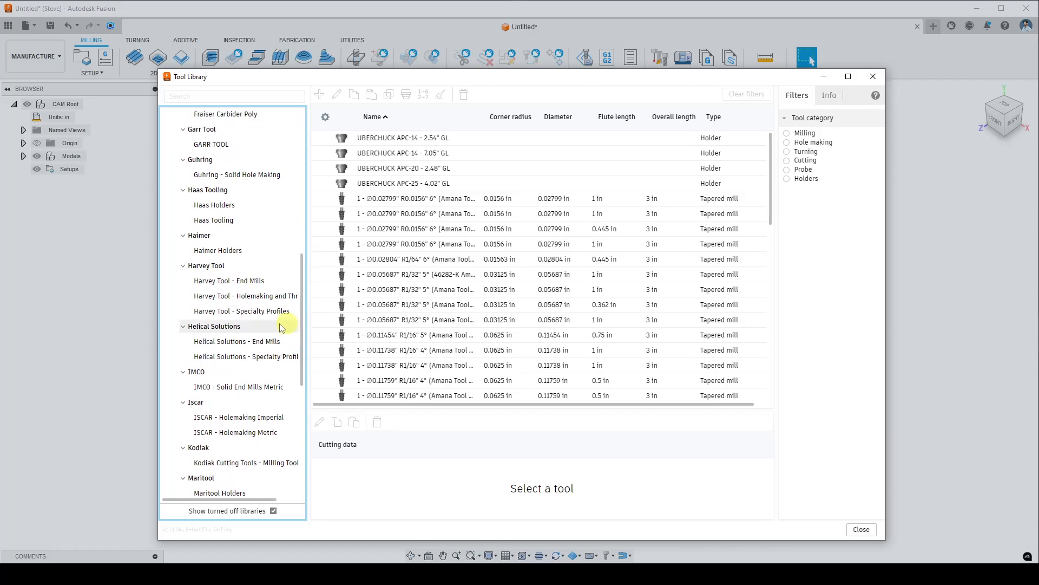
{"action": "left_click", "coordinate": [242, 282]}
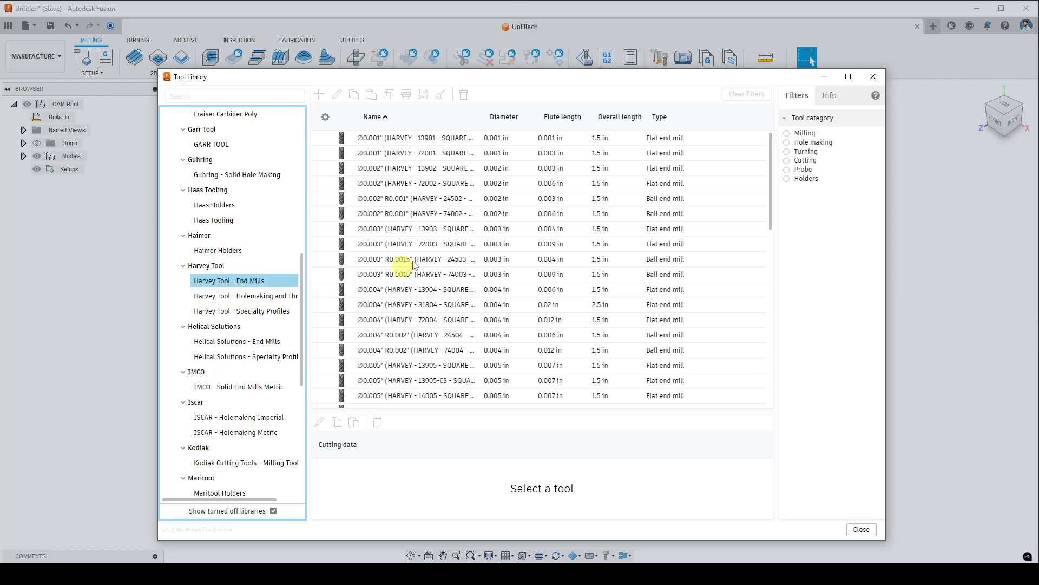
{"action": "left_click", "coordinate": [478, 232]}
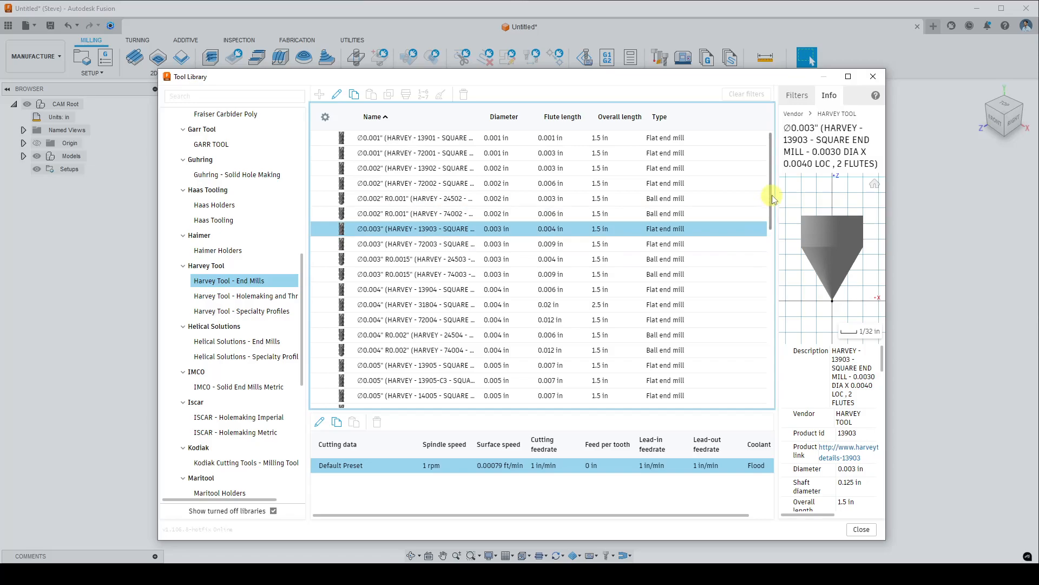
{"action": "left_click_drag", "start_coordinate": [771, 190], "coordinate": [755, 320]}
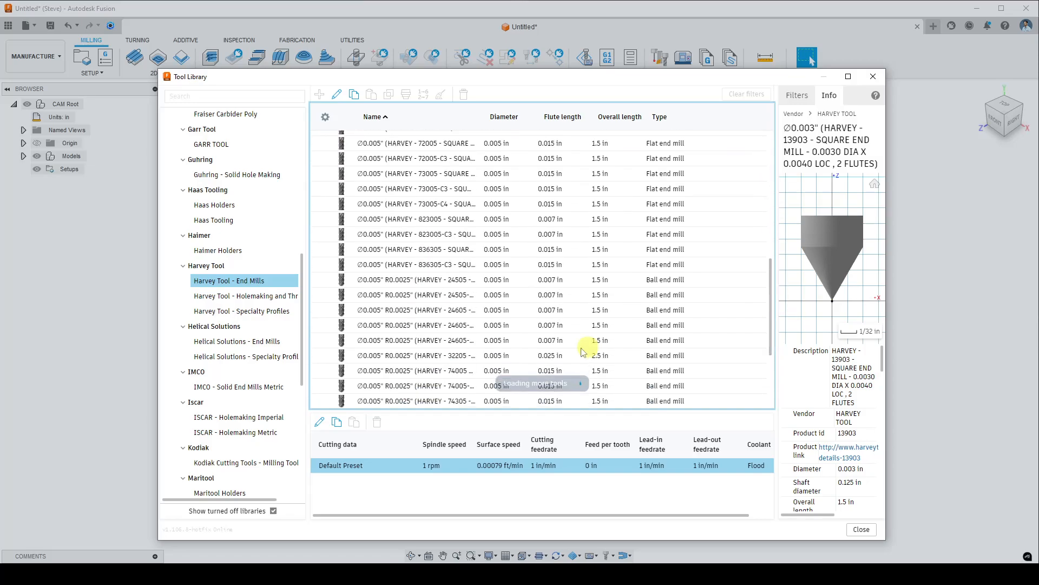
{"action": "left_click", "coordinate": [395, 251]}
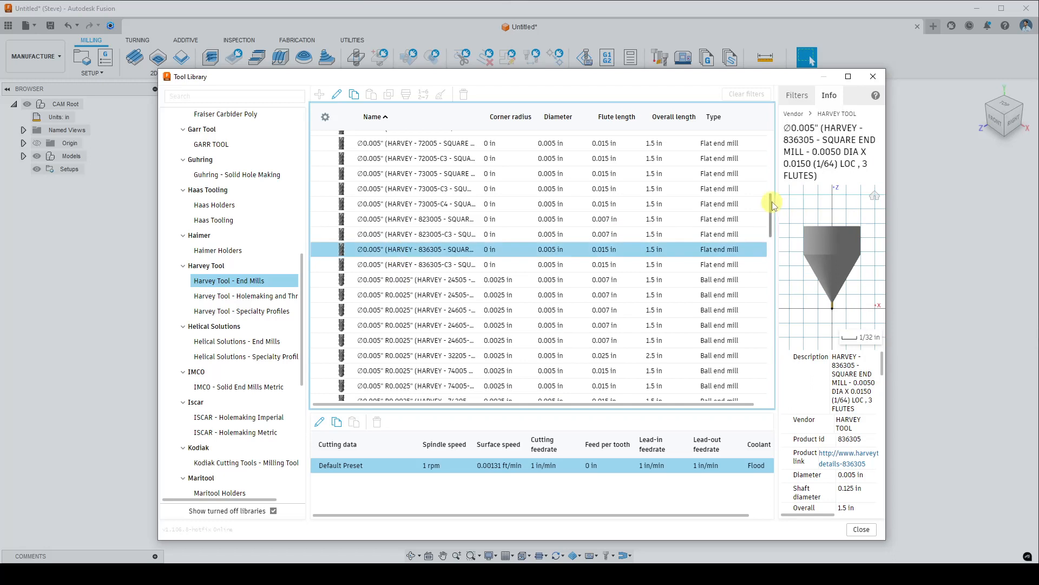
{"action": "left_click_drag", "start_coordinate": [773, 205], "coordinate": [754, 406]}
{"action": "scroll", "coordinate": [372, 379], "scroll_direction": "down", "scroll_amount": 7}
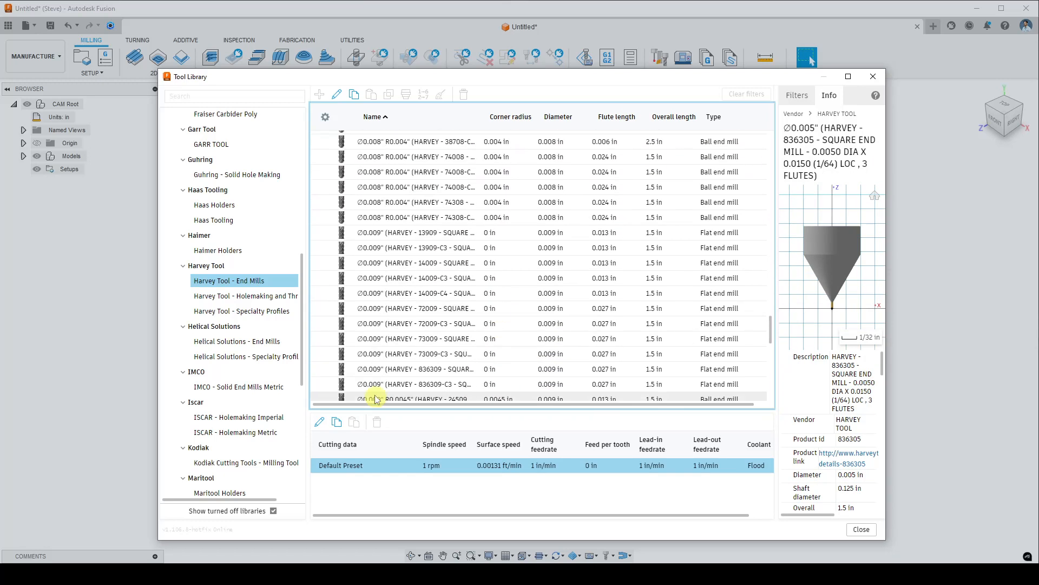
{"action": "left_click", "coordinate": [379, 325]}
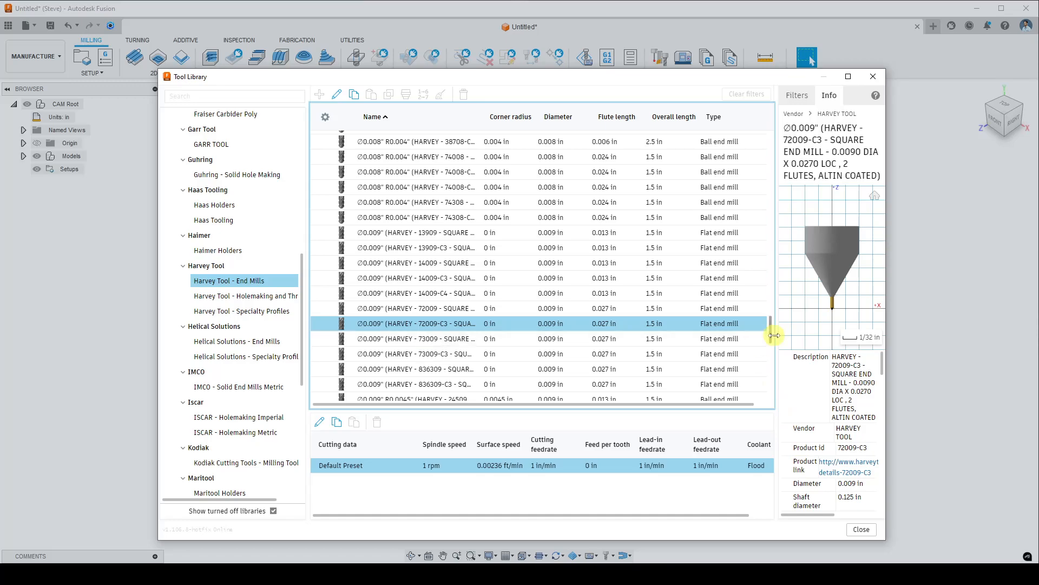
Filter the Harvey Tool end mills to the Milling category and examine the 34610, 38710-C6 and 970710 tools and their cutting data
{"action": "left_click", "coordinate": [798, 97]}
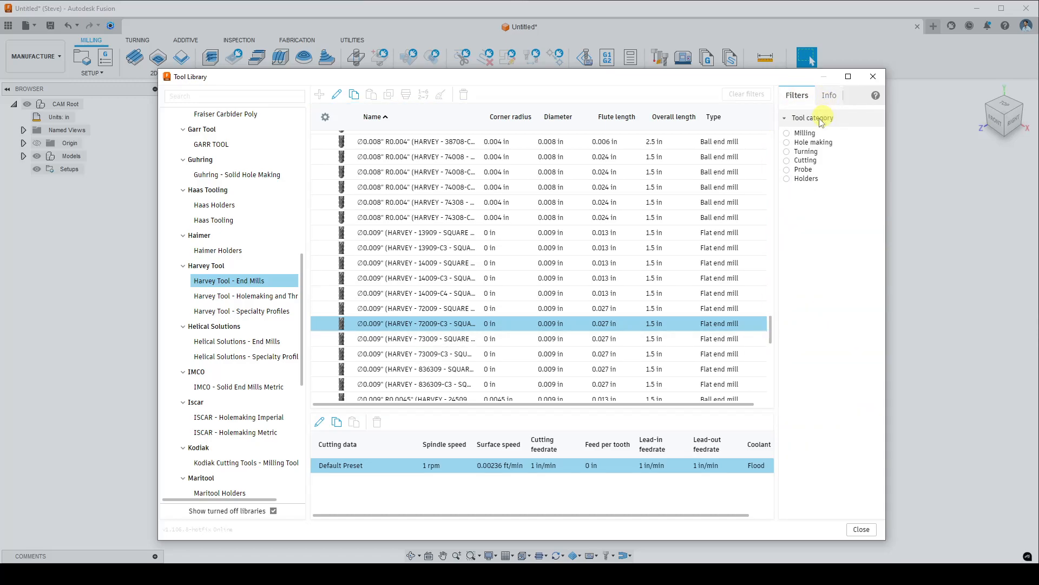
{"action": "left_click", "coordinate": [799, 133]}
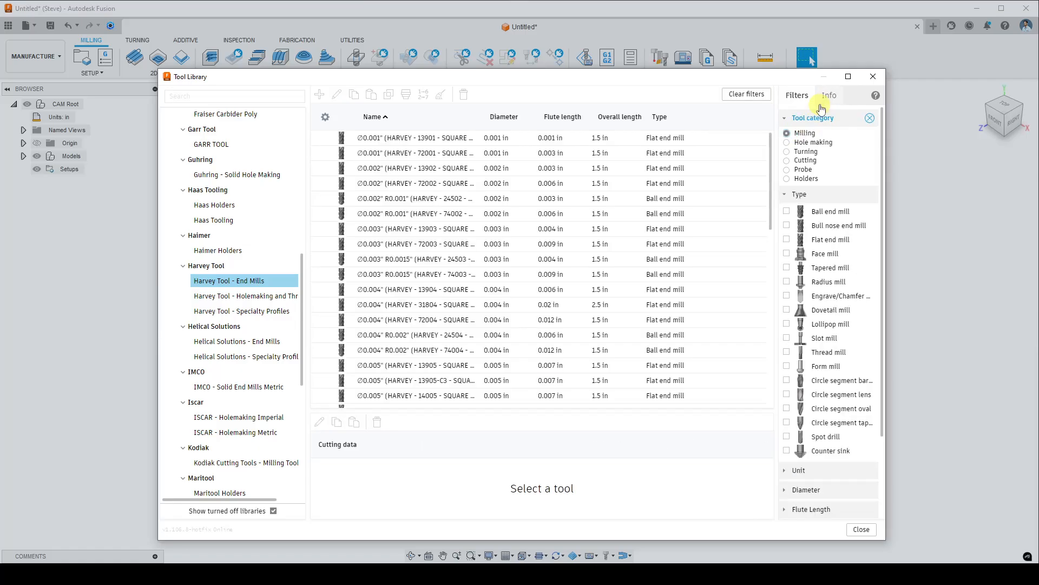
{"action": "left_click_drag", "start_coordinate": [772, 165], "coordinate": [766, 398]}
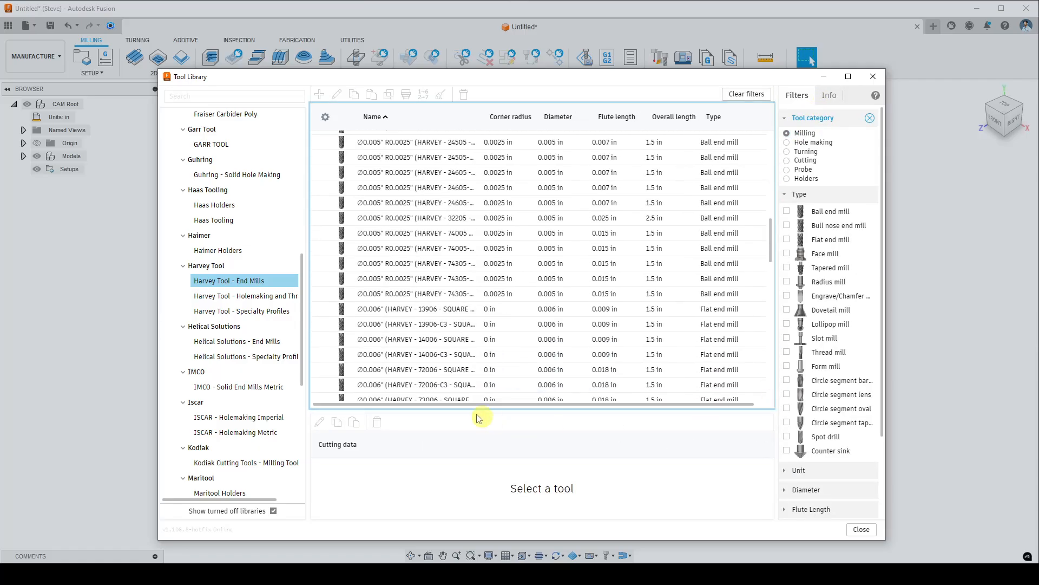
{"action": "left_click_drag", "start_coordinate": [770, 235], "coordinate": [777, 387]}
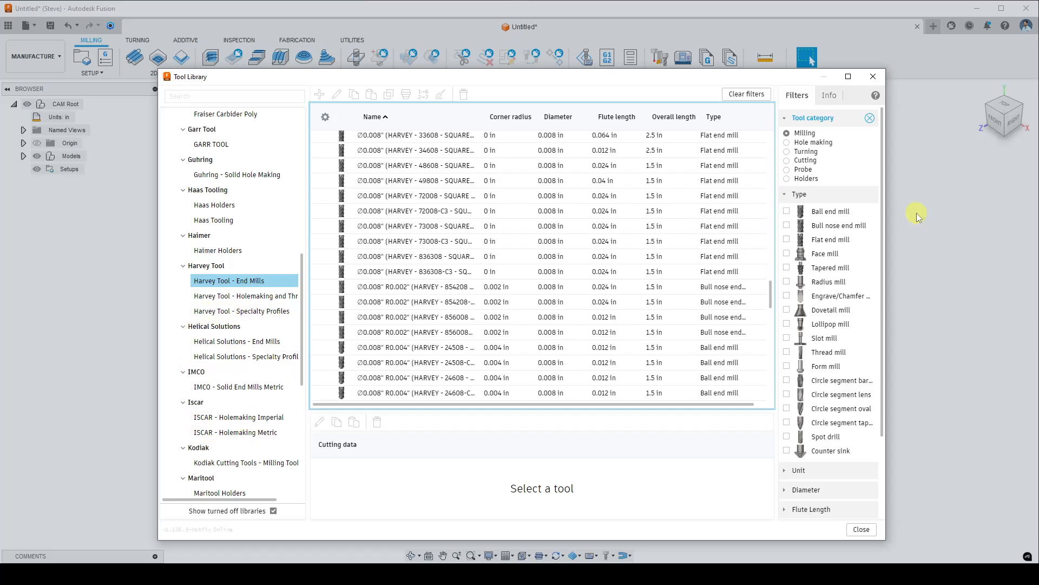
{"action": "left_click_drag", "start_coordinate": [771, 287], "coordinate": [768, 422]}
{"action": "left_click", "coordinate": [432, 318]}
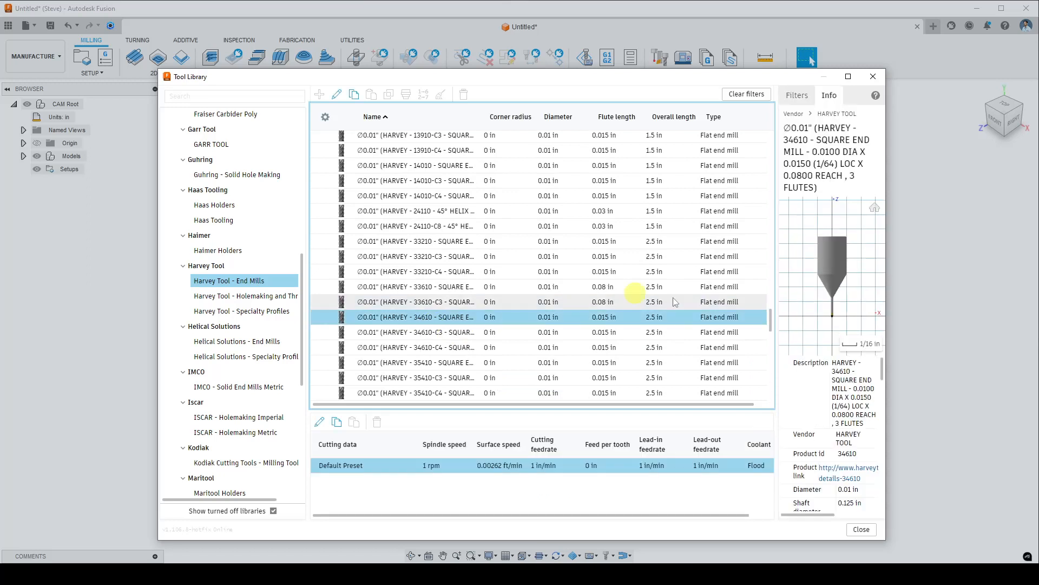
{"action": "scroll", "coordinate": [472, 303], "scroll_direction": "down", "scroll_amount": 10}
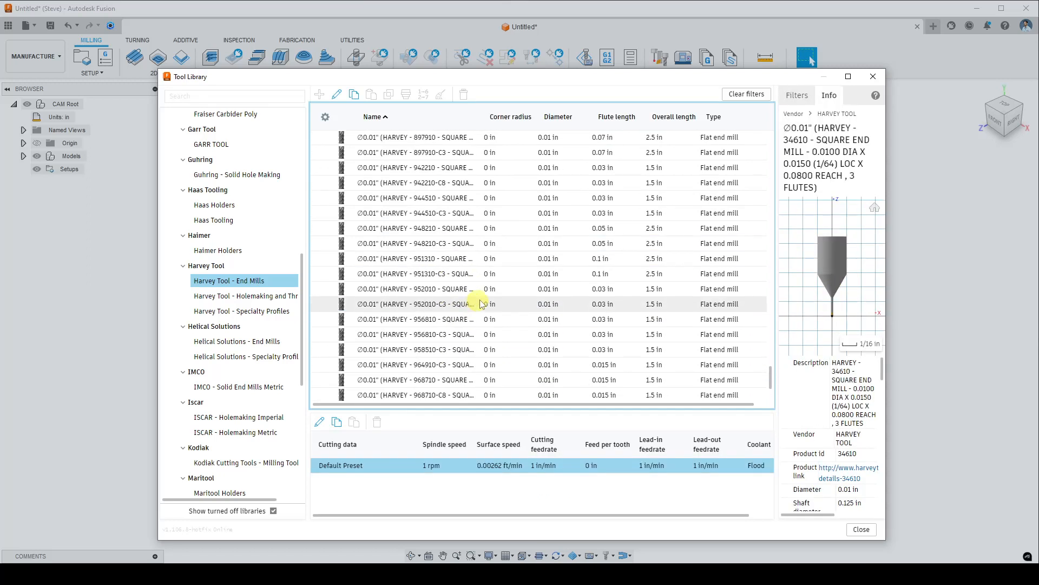
{"action": "scroll", "coordinate": [445, 304], "scroll_direction": "down", "scroll_amount": 5}
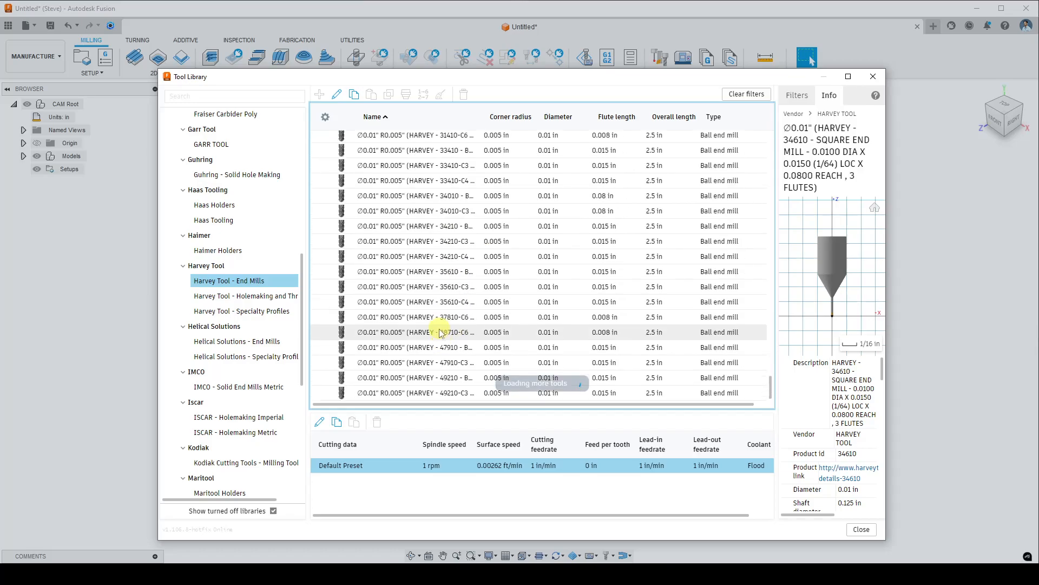
{"action": "left_click", "coordinate": [440, 334]}
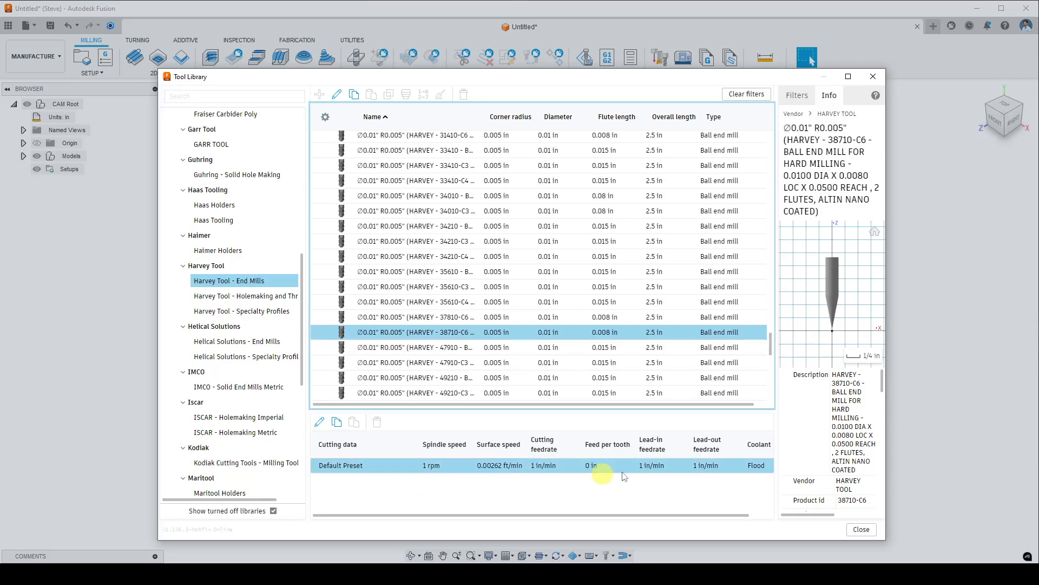
{"action": "scroll", "coordinate": [525, 340], "scroll_direction": "down", "scroll_amount": 10}
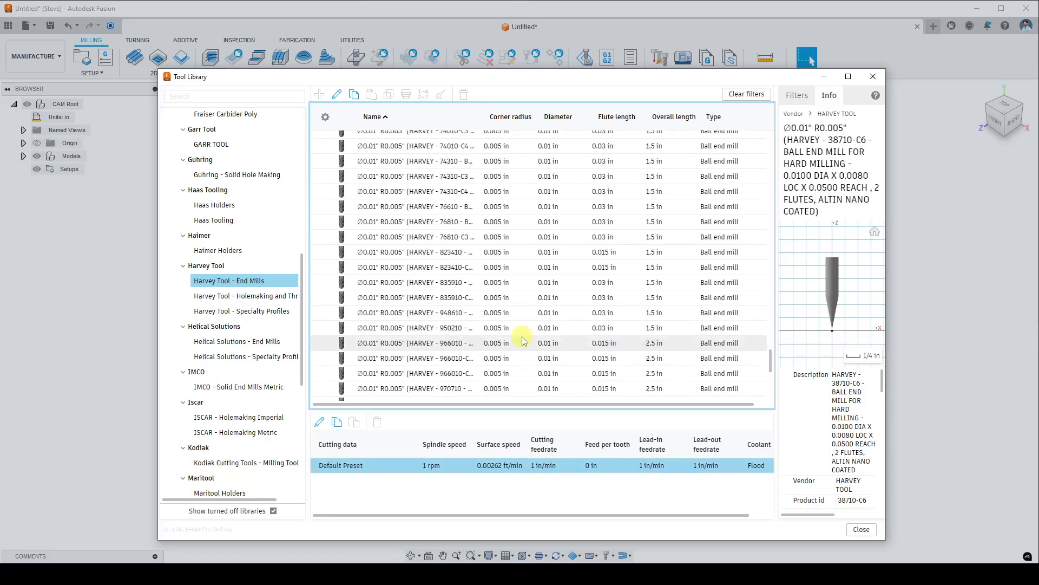
{"action": "left_click", "coordinate": [492, 387]}
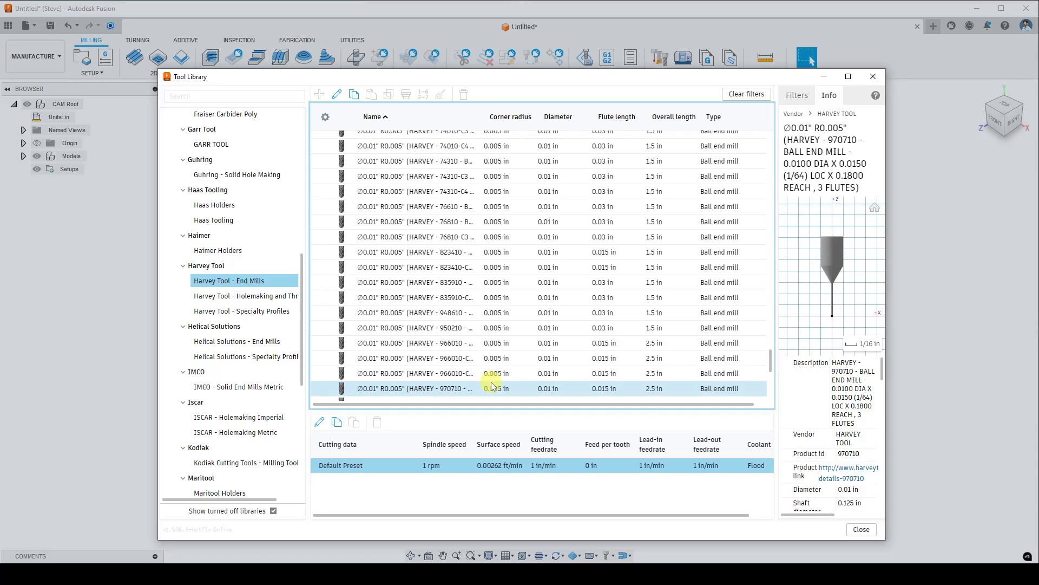
Open the Haas Tooling vendor library and examine the cutting data presets of the 1" R0.01" 4-flute high-performance end mill
{"action": "left_click", "coordinate": [226, 252]}
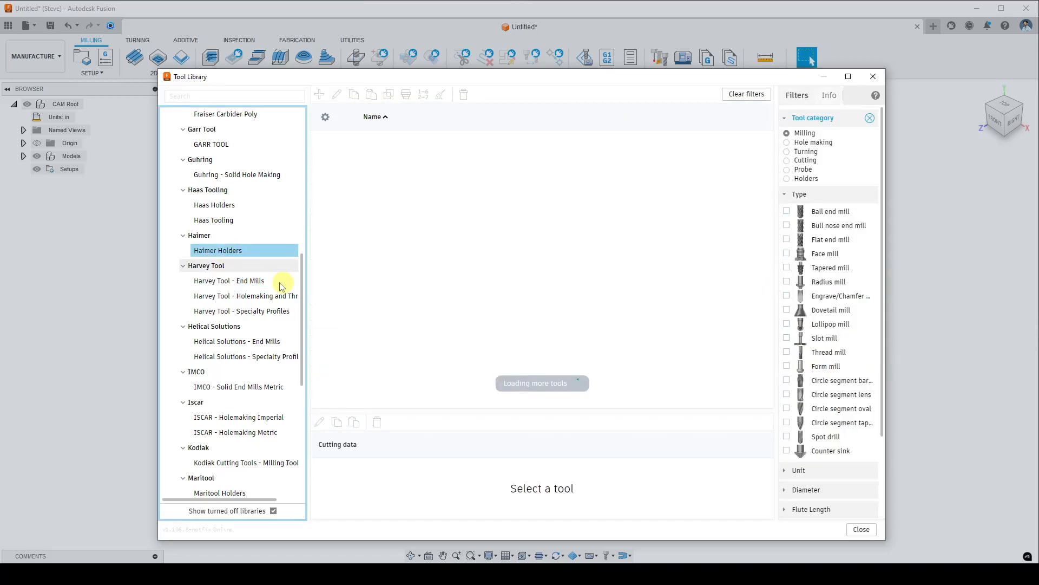
{"action": "left_click", "coordinate": [222, 221]}
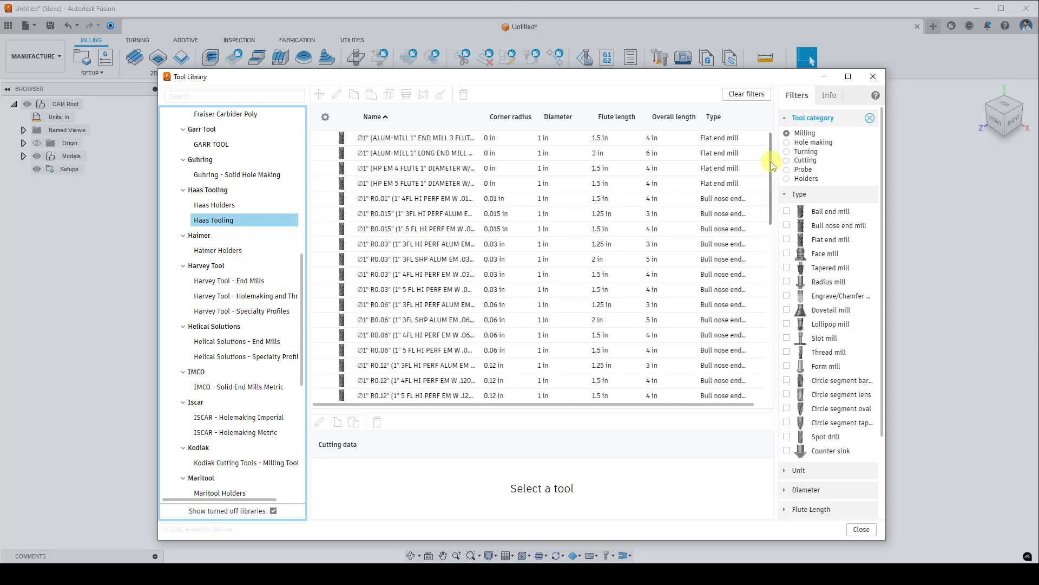
{"action": "left_click", "coordinate": [393, 202]}
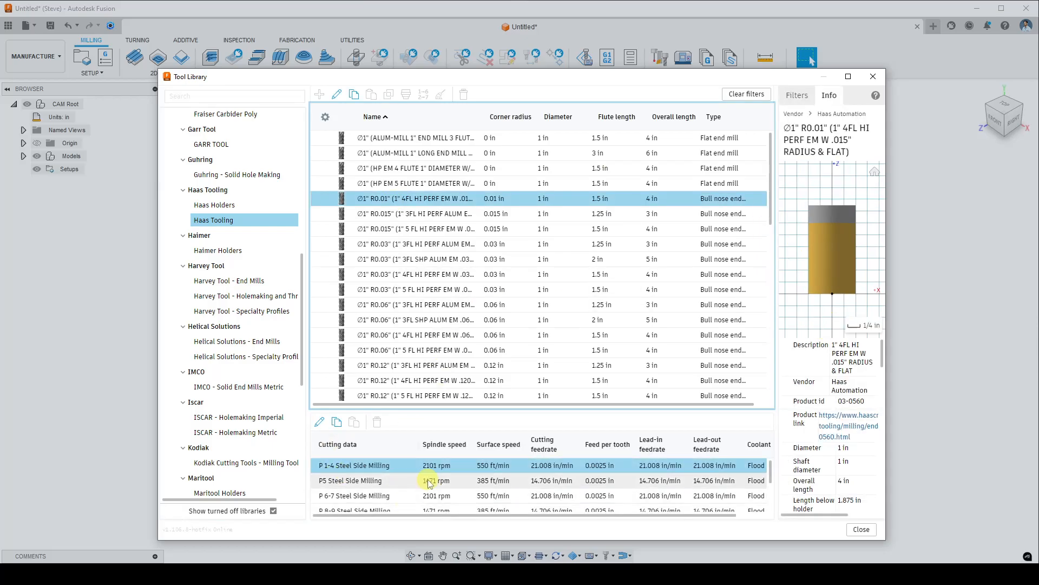
{"action": "left_click", "coordinate": [495, 466]}
{"action": "scroll", "coordinate": [403, 494], "scroll_direction": "down", "scroll_amount": 5}
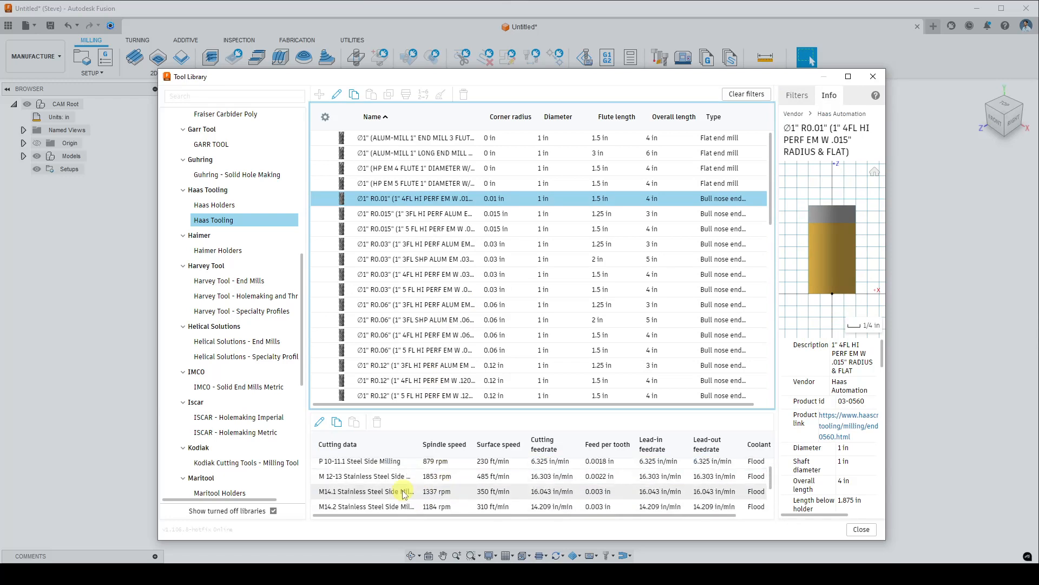
{"action": "left_click", "coordinate": [391, 483]}
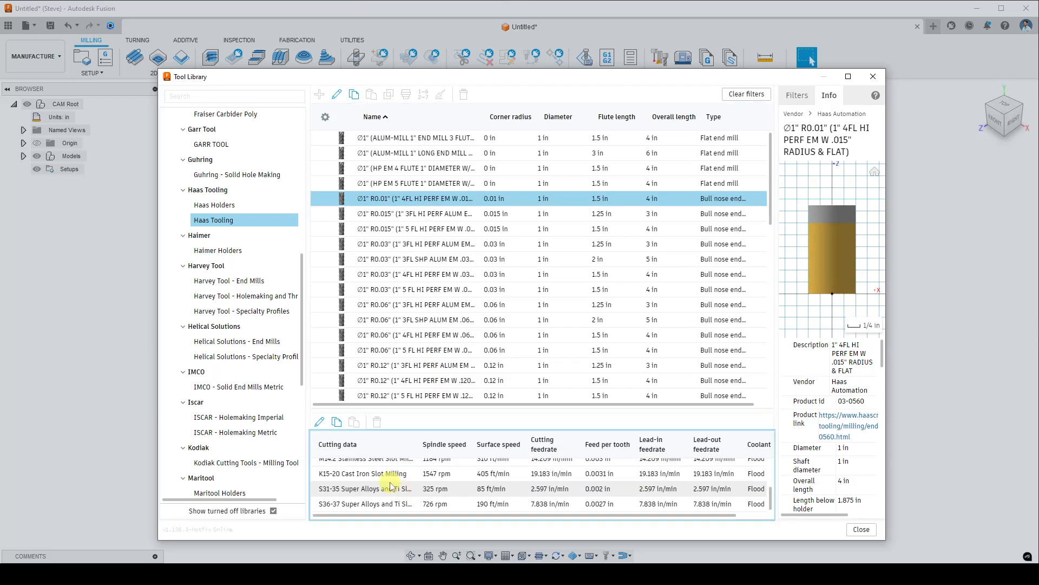
{"action": "left_click", "coordinate": [490, 474]}
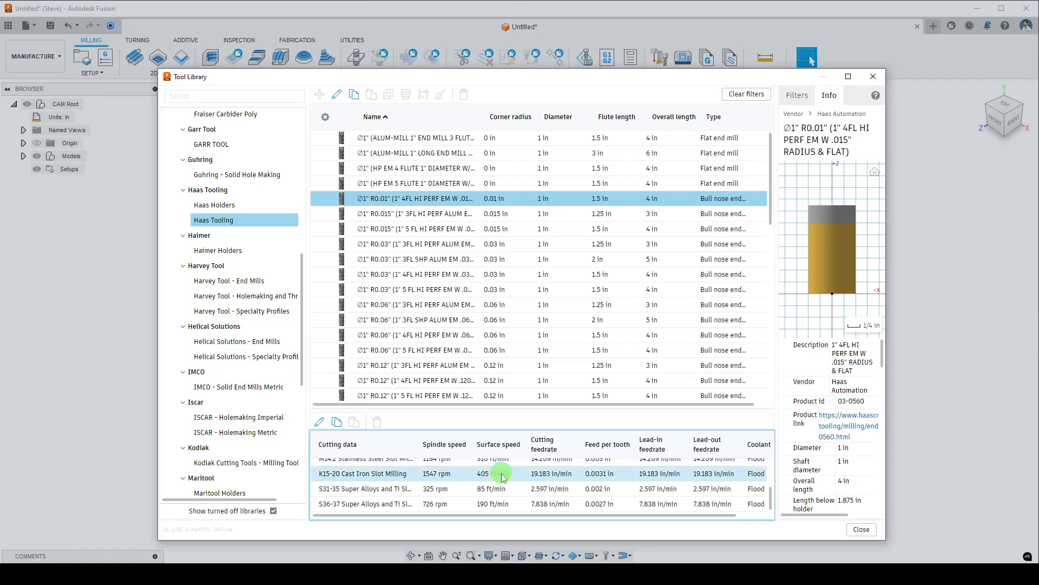
{"action": "scroll", "coordinate": [606, 481], "scroll_direction": "up", "scroll_amount": 5}
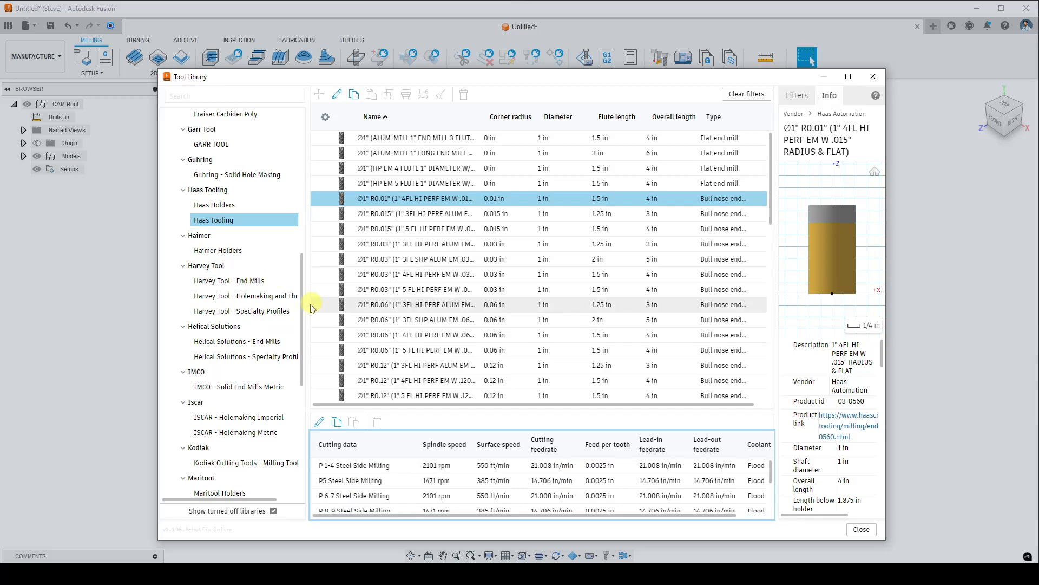
Go back up the library list and collapse the Vendor libraries
{"action": "scroll", "coordinate": [298, 300], "scroll_direction": "up", "scroll_amount": 1}
{"action": "left_click_drag", "start_coordinate": [298, 298], "coordinate": [289, 178]}
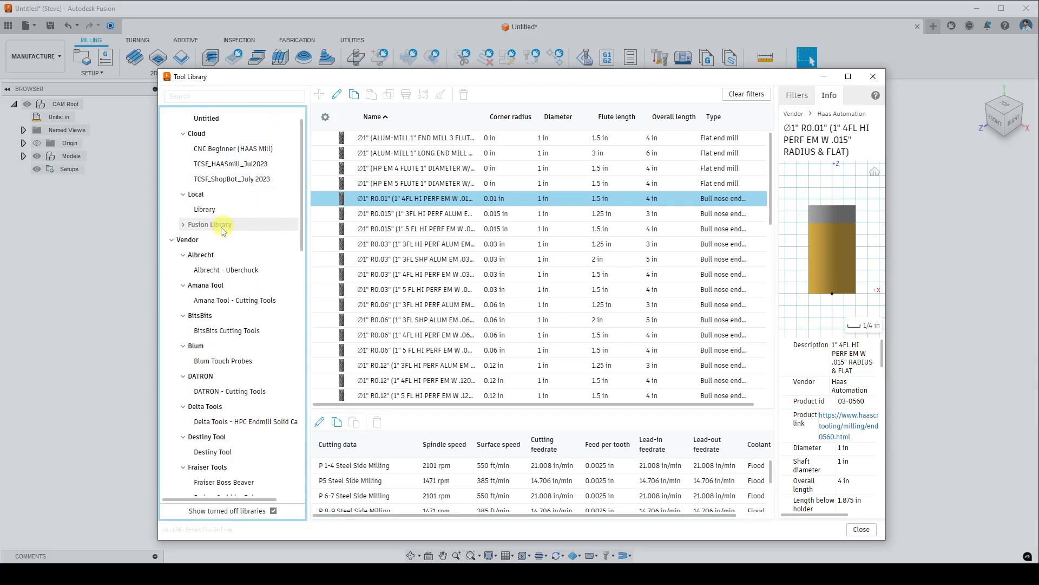
{"action": "left_click", "coordinate": [171, 240]}
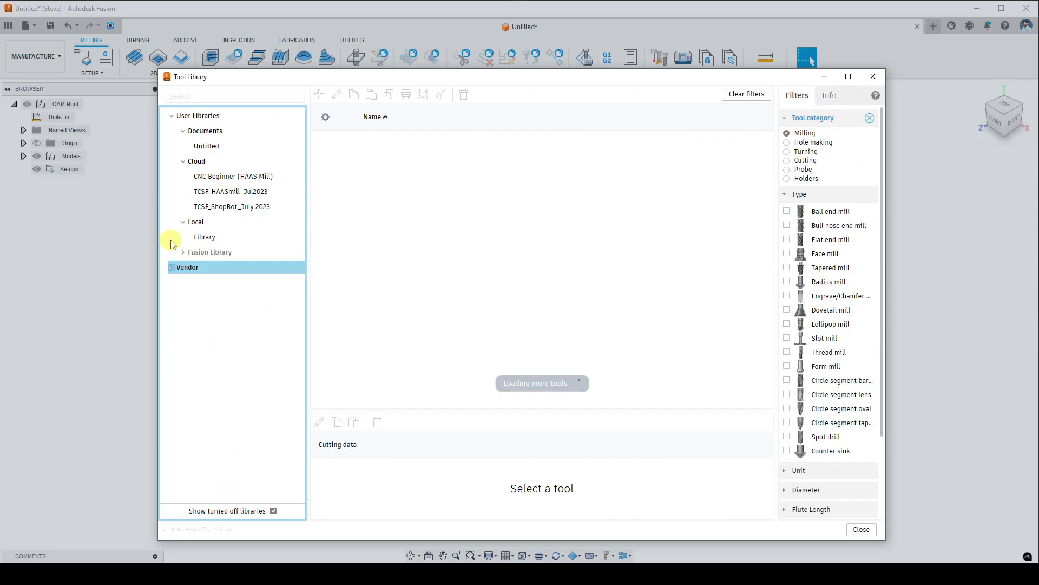
{"action": "left_click", "coordinate": [172, 268]}
{"action": "scroll", "coordinate": [238, 411], "scroll_direction": "down", "scroll_amount": 6}
{"action": "scroll", "coordinate": [235, 406], "scroll_direction": "up", "scroll_amount": 5}
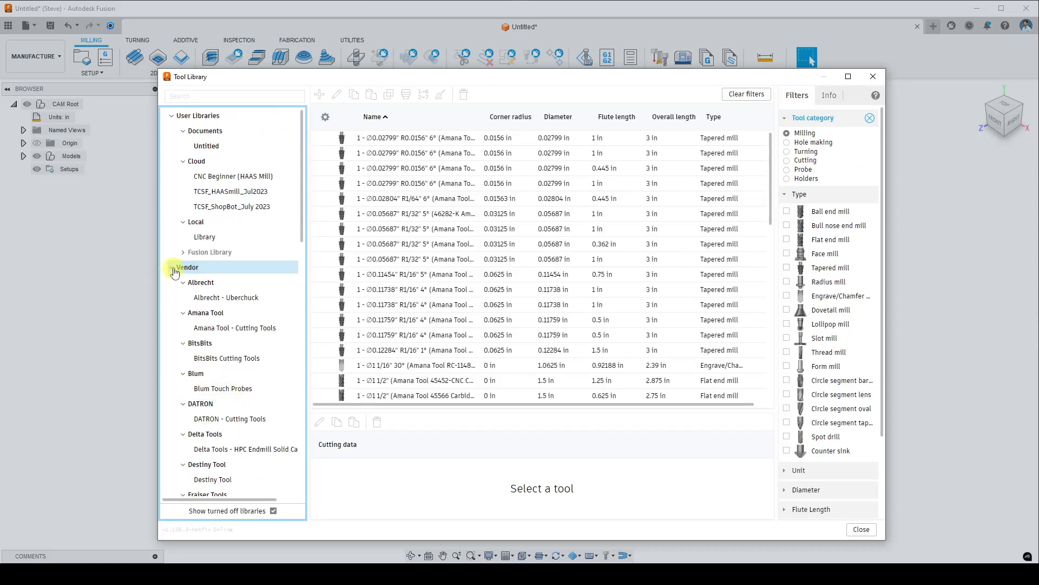
{"action": "left_click", "coordinate": [173, 269]}
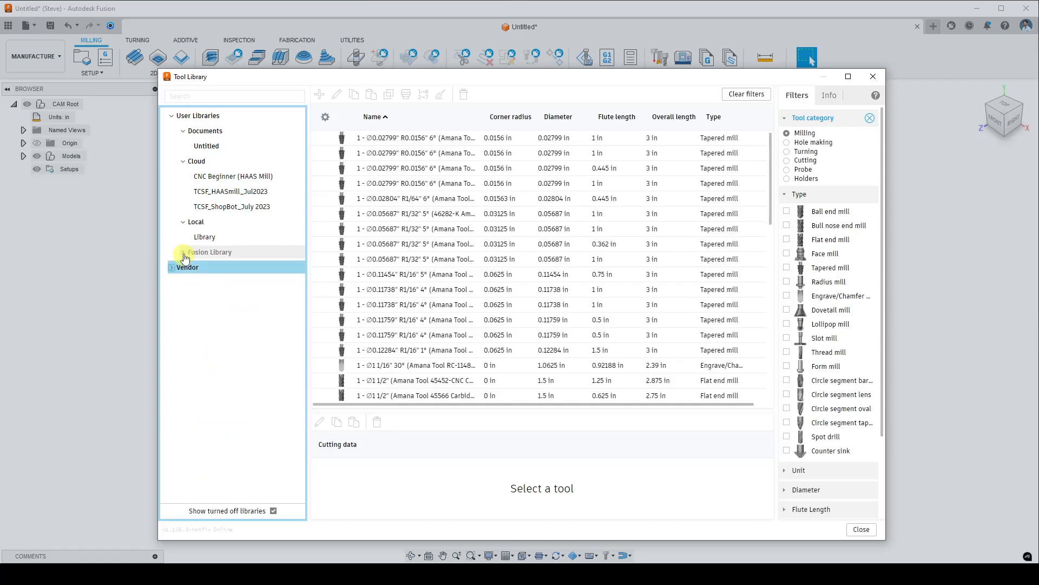
Expand the Fusion Library folder, turn on all its libraries and look through the listed tools
{"action": "left_click", "coordinate": [186, 254]}
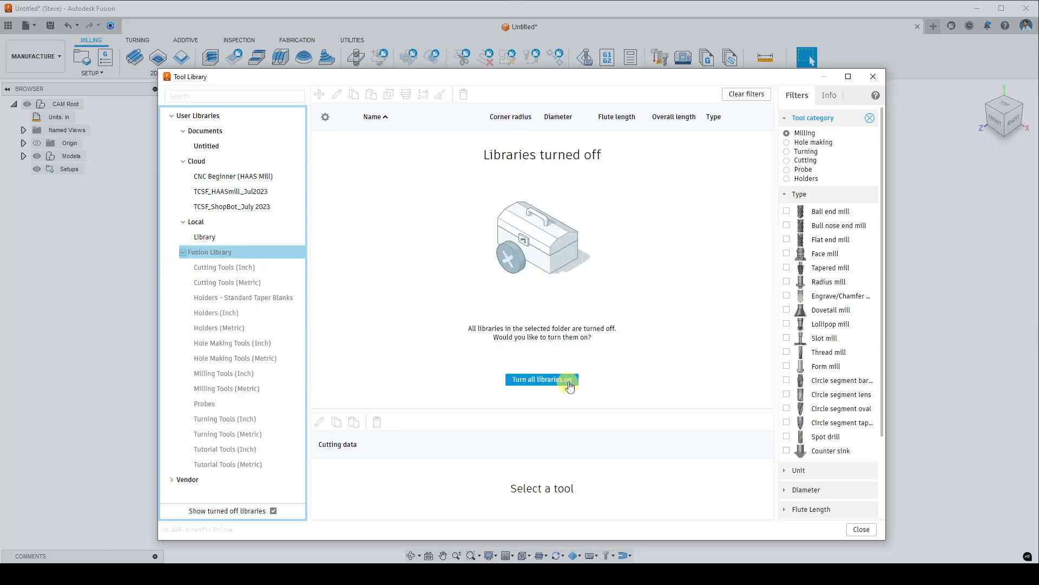
{"action": "left_click", "coordinate": [539, 381]}
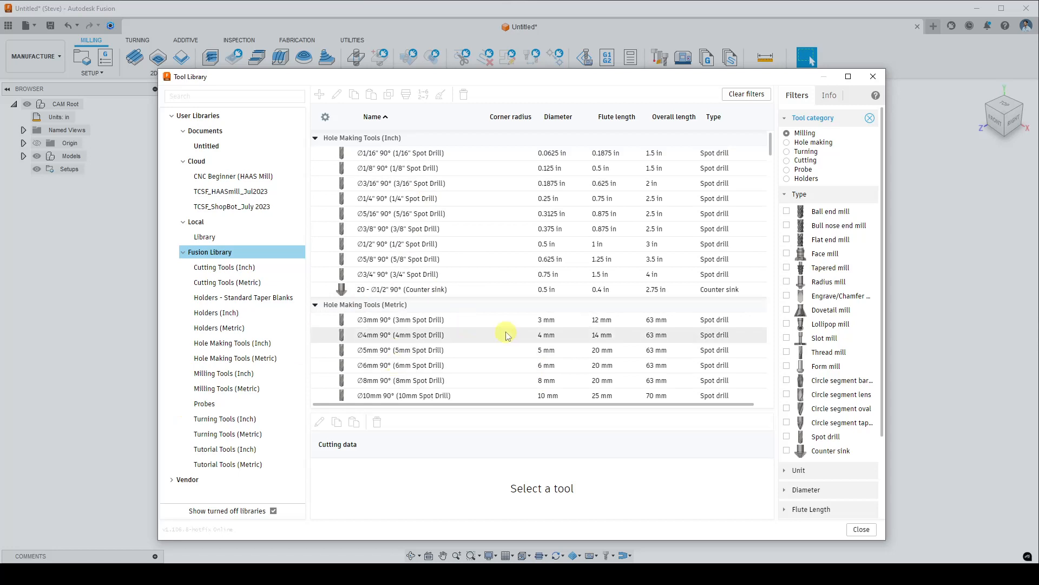
{"action": "scroll", "coordinate": [488, 333], "scroll_direction": "down", "scroll_amount": 5}
{"action": "scroll", "coordinate": [476, 333], "scroll_direction": "up", "scroll_amount": 6}
{"action": "scroll", "coordinate": [474, 329], "scroll_direction": "down", "scroll_amount": 10}
{"action": "scroll", "coordinate": [471, 331], "scroll_direction": "down", "scroll_amount": 6}
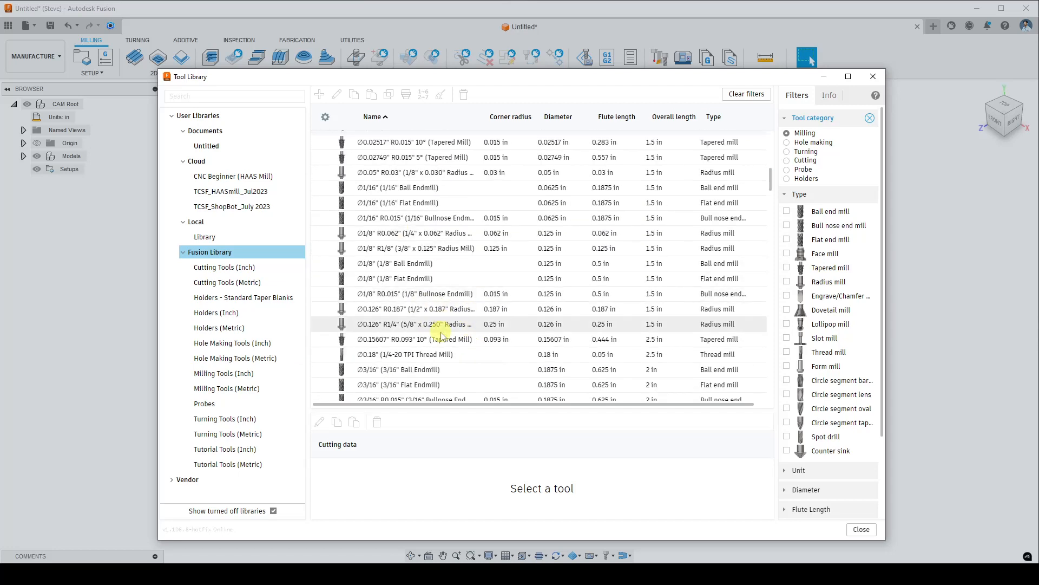
{"action": "scroll", "coordinate": [441, 340], "scroll_direction": "up", "scroll_amount": 3}
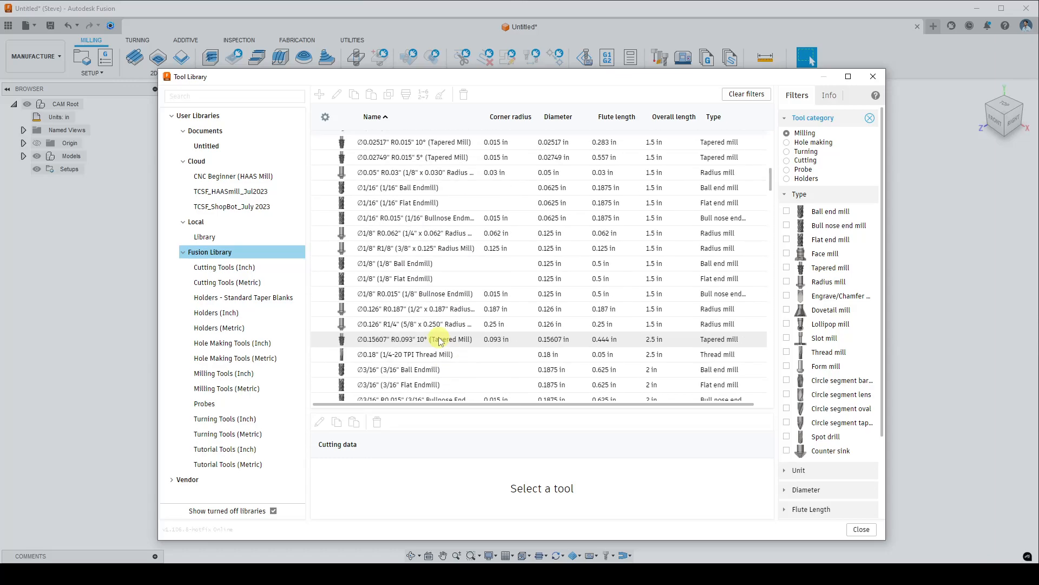
{"action": "scroll", "coordinate": [505, 301], "scroll_direction": "up", "scroll_amount": 3}
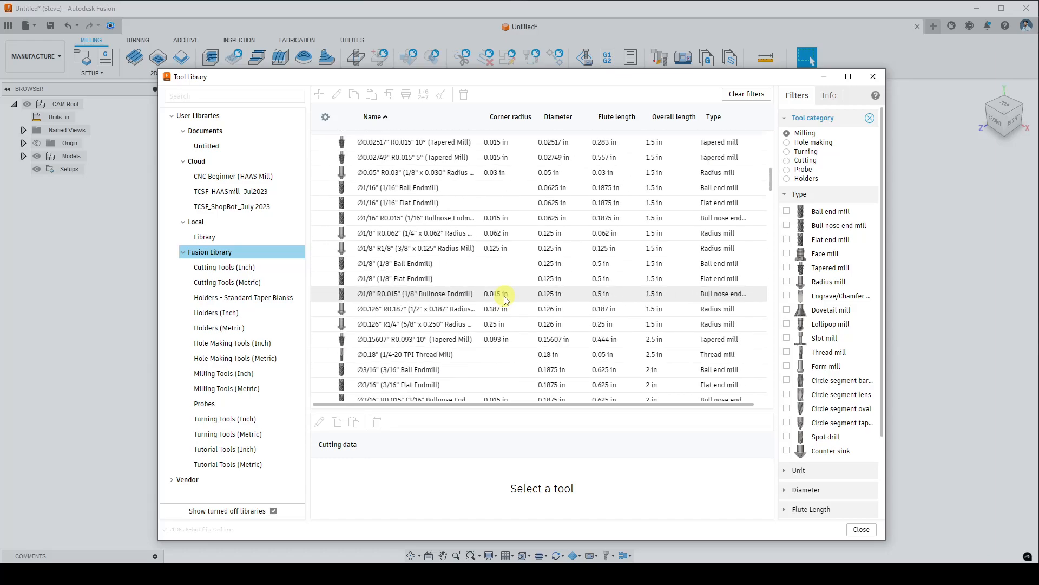
Open the Cutting Tools (Inch) library and clear the search and filters that hide its tools
{"action": "left_click", "coordinate": [251, 256]}
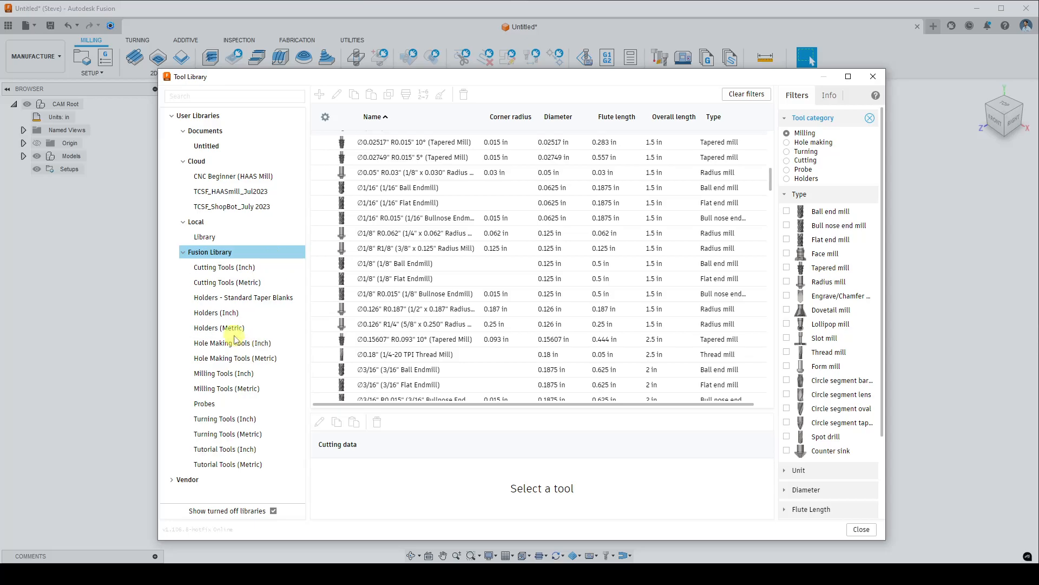
{"action": "left_click", "coordinate": [236, 269]}
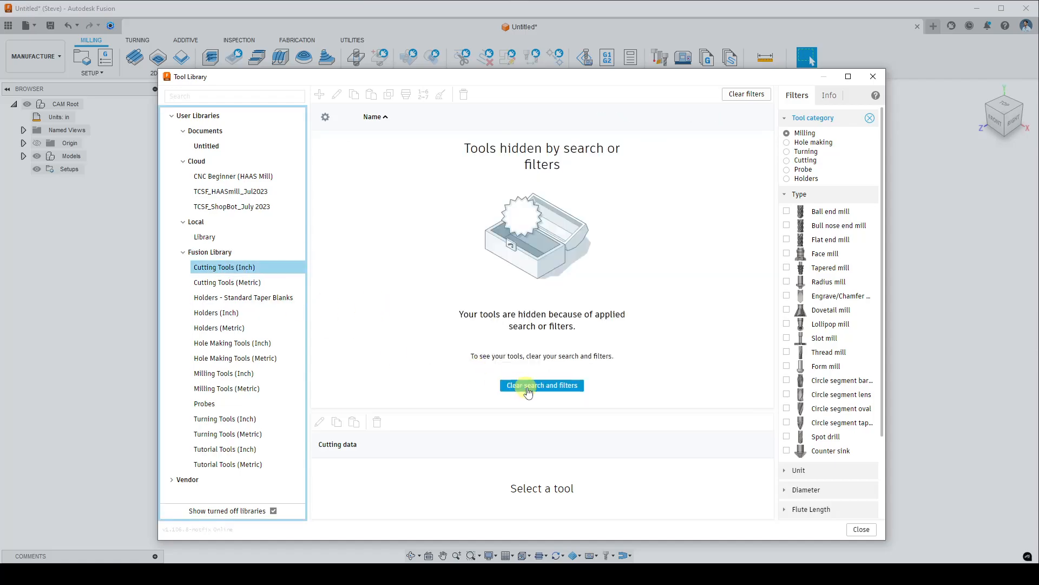
{"action": "left_click", "coordinate": [553, 388]}
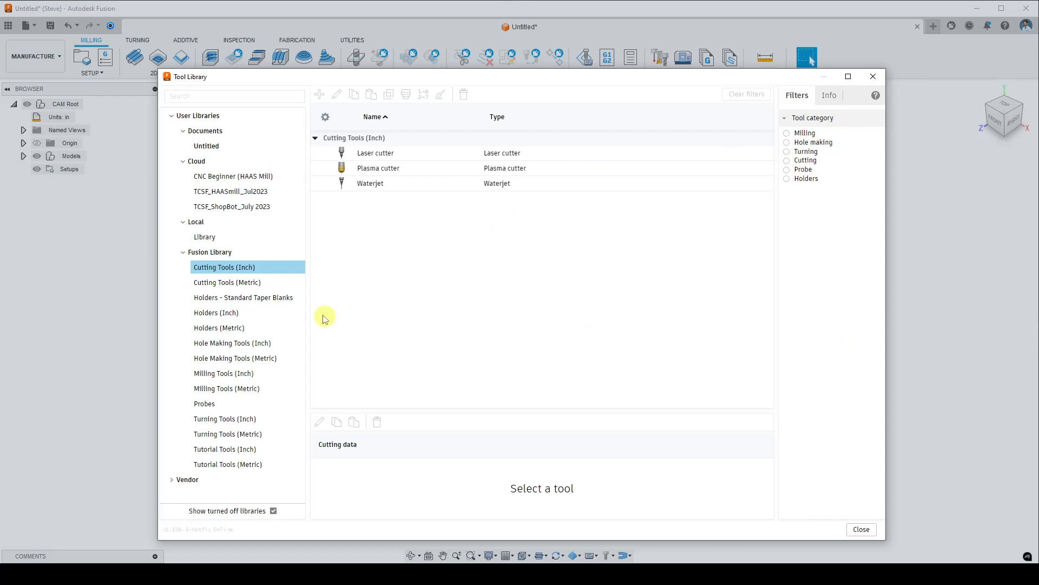
Open the Milling Tools (Inch) library and examine the cutting data presets of the 1/2" Flat Endmill
{"action": "left_click", "coordinate": [244, 375]}
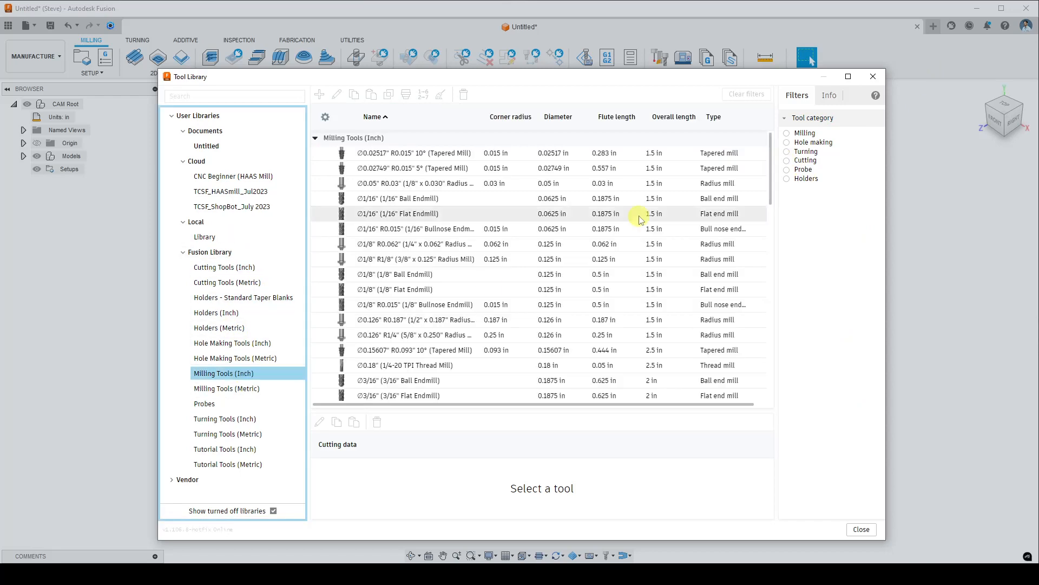
{"action": "scroll", "coordinate": [476, 276], "scroll_direction": "down", "scroll_amount": 6}
{"action": "scroll", "coordinate": [479, 279], "scroll_direction": "down", "scroll_amount": 6}
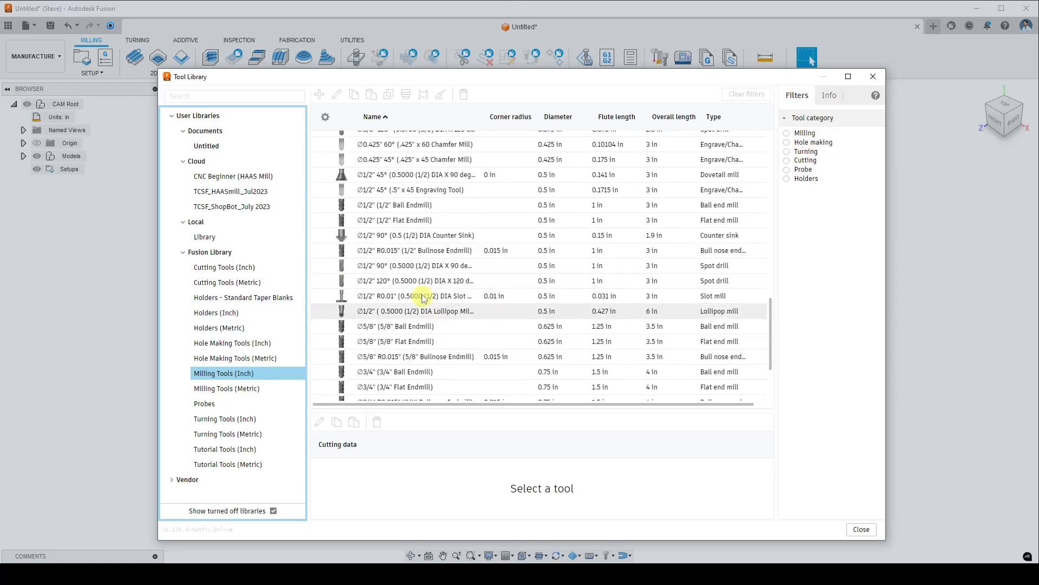
{"action": "left_click", "coordinate": [447, 223]}
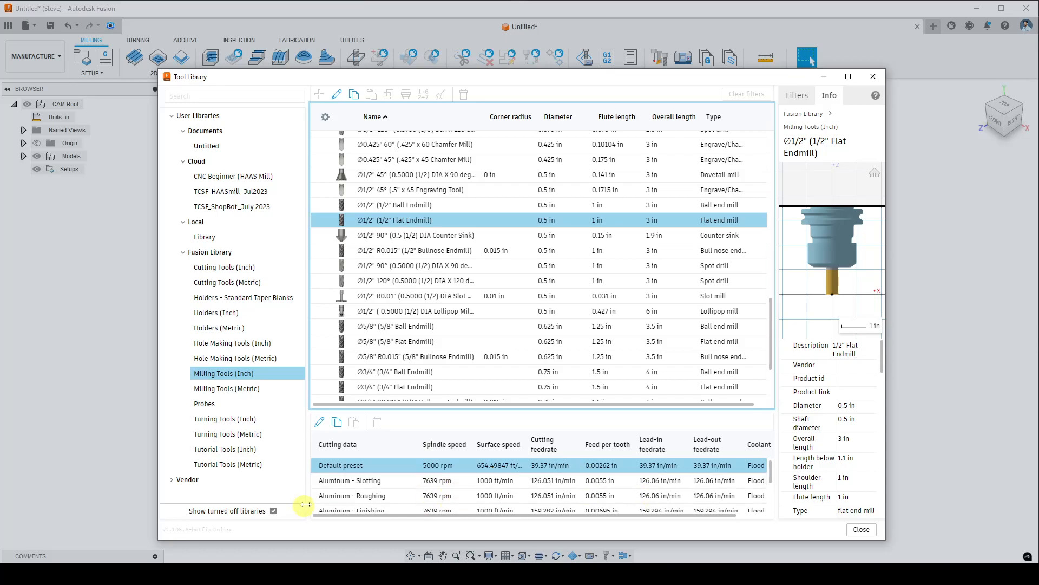
{"action": "scroll", "coordinate": [394, 486], "scroll_direction": "down", "scroll_amount": 2}
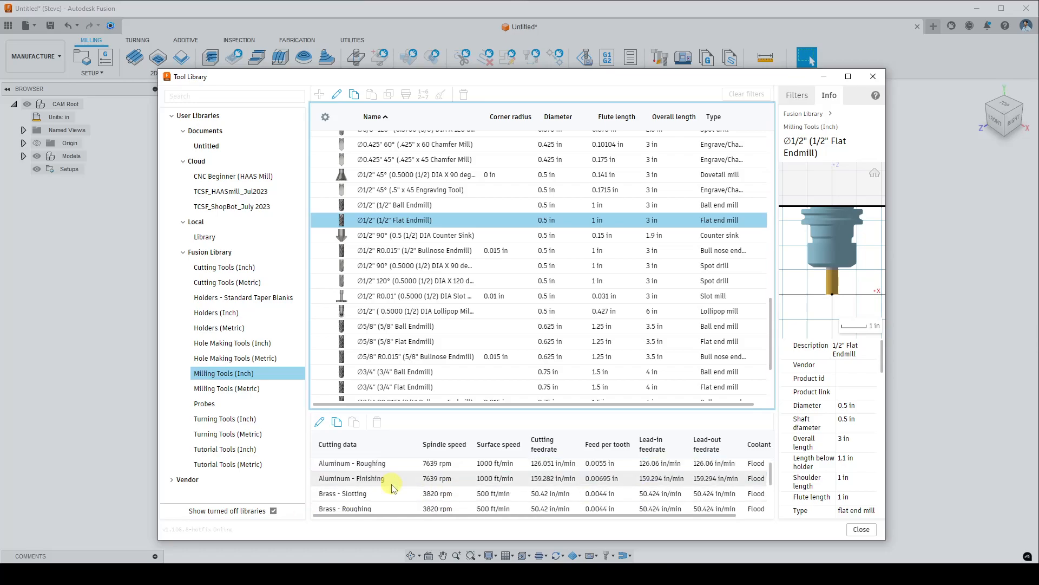
{"action": "scroll", "coordinate": [395, 482], "scroll_direction": "down", "scroll_amount": 5}
{"action": "scroll", "coordinate": [396, 495], "scroll_direction": "down", "scroll_amount": 8}
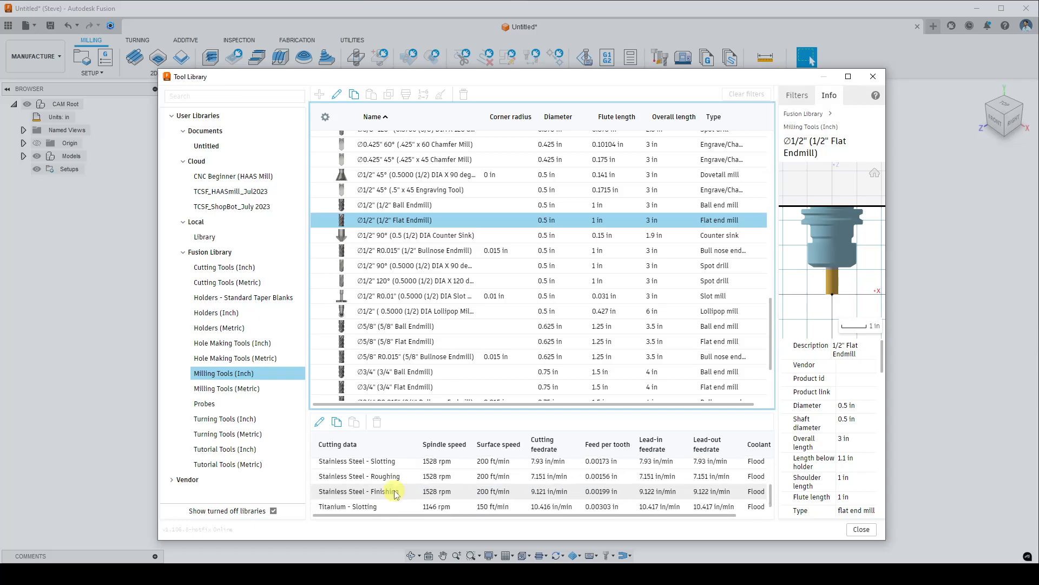
{"action": "scroll", "coordinate": [392, 479], "scroll_direction": "down", "scroll_amount": 2}
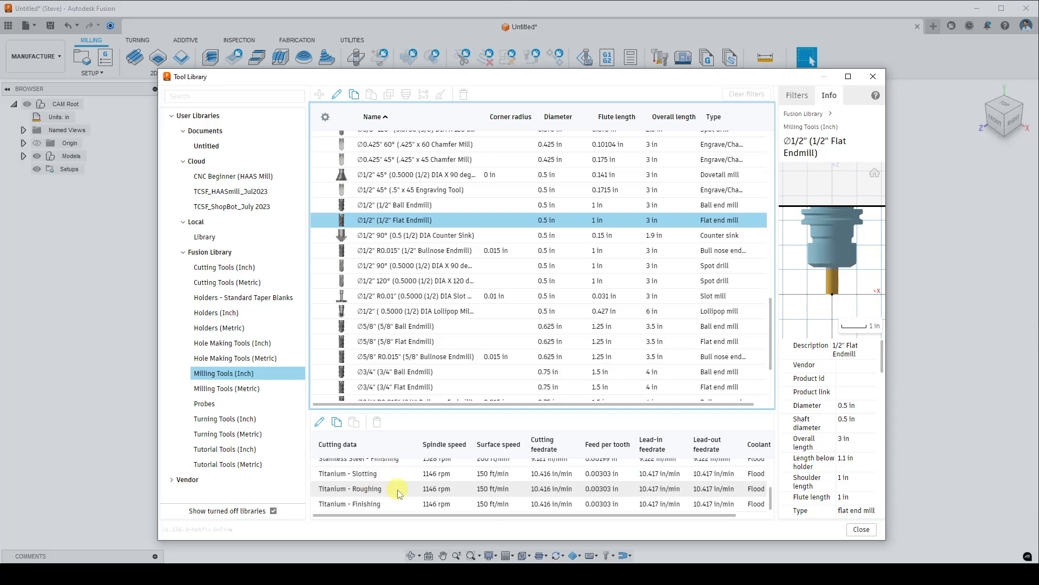
{"action": "scroll", "coordinate": [394, 488], "scroll_direction": "up", "scroll_amount": 15}
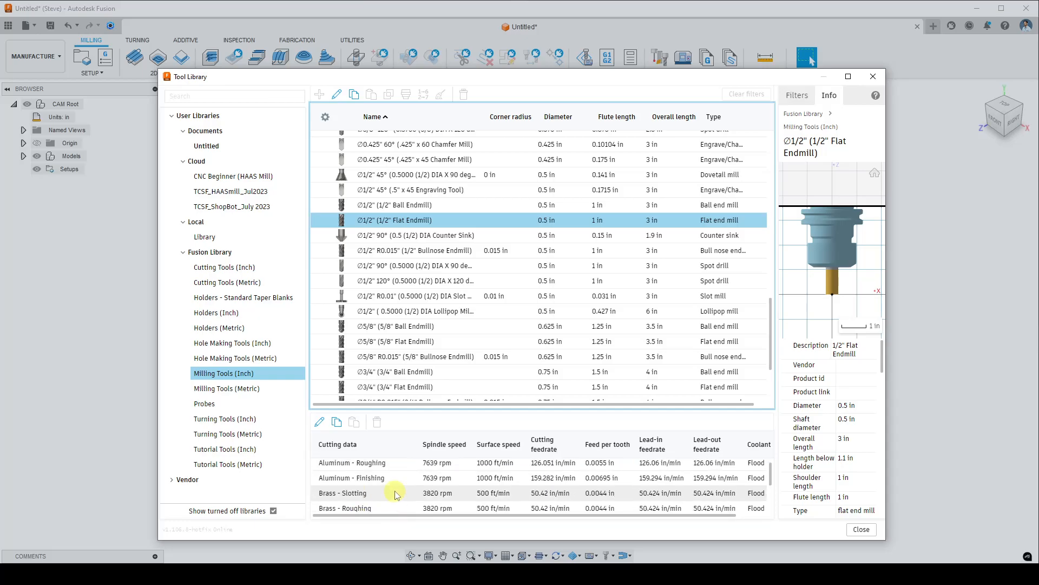
Copy the 1/2" Flat Endmill from Milling Tools (Inch) into the CNC Beginner (HAAS Mill) cloud library
{"action": "right_click", "coordinate": [446, 224]}
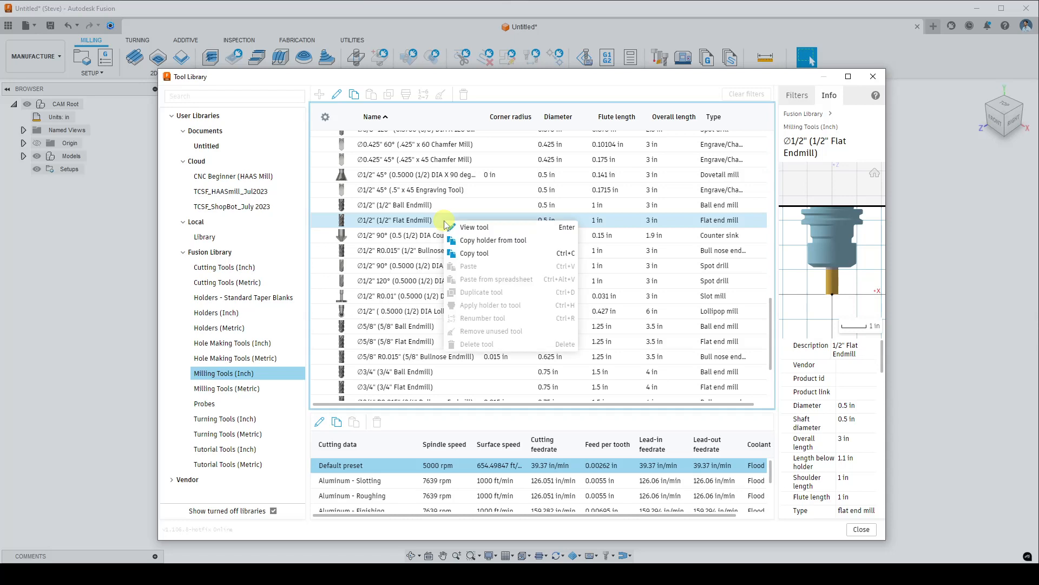
{"action": "left_click", "coordinate": [503, 253]}
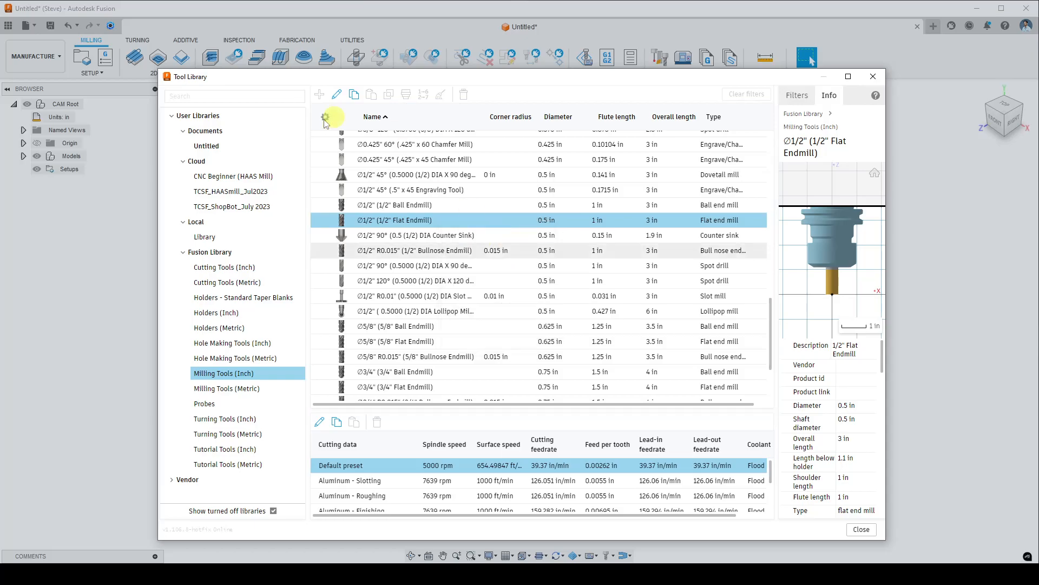
{"action": "left_click", "coordinate": [229, 177]}
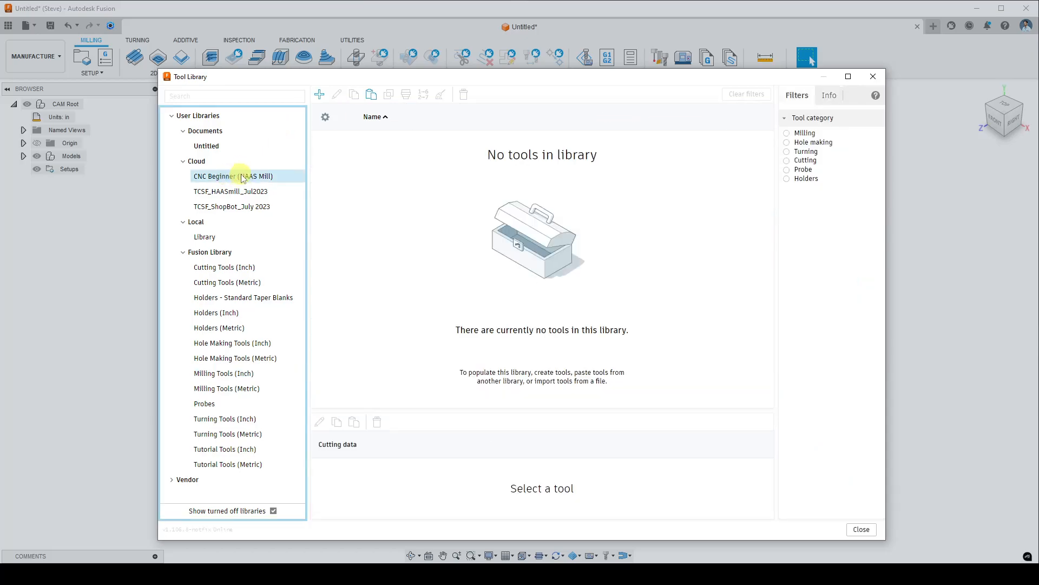
{"action": "right_click", "coordinate": [372, 182]}
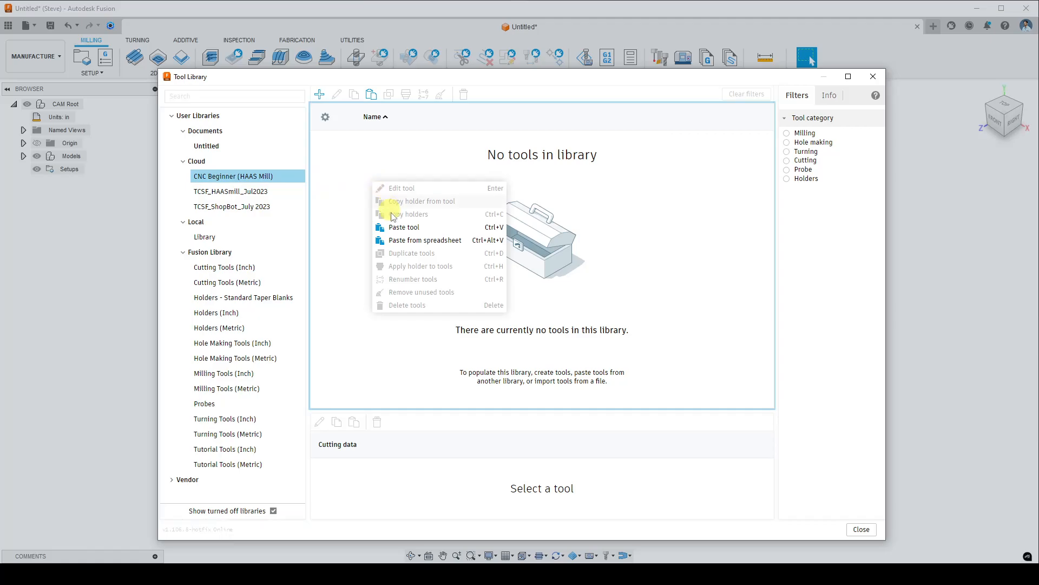
{"action": "left_click", "coordinate": [407, 229]}
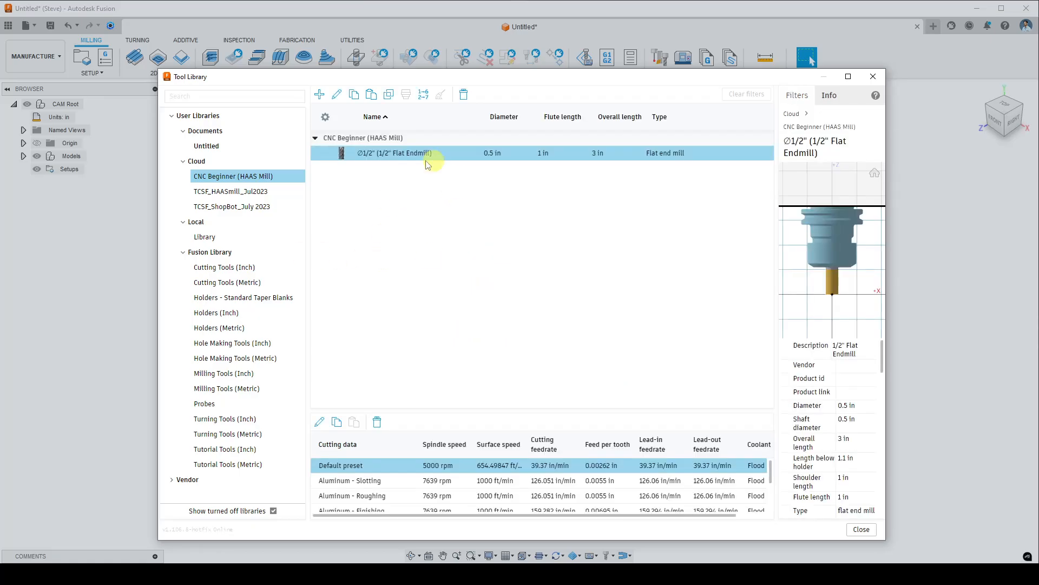
Check the Aluminum - Slotting preset of the copied 1/2" Flat Endmill and open the tool for editing
{"action": "left_click_drag", "start_coordinate": [519, 76], "coordinate": [508, 27]}
{"action": "left_click", "coordinate": [250, 129]}
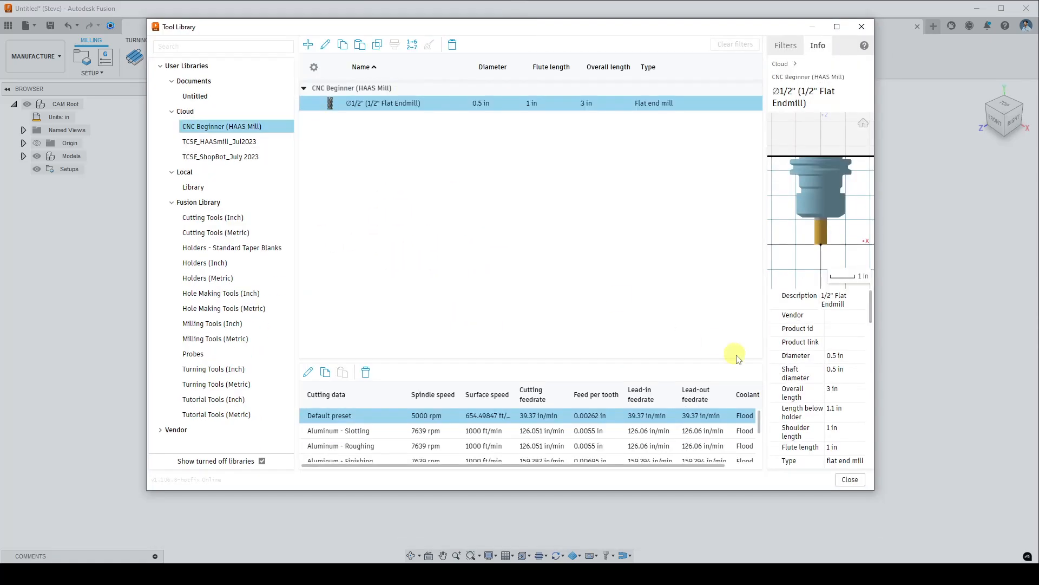
{"action": "left_click", "coordinate": [385, 439]}
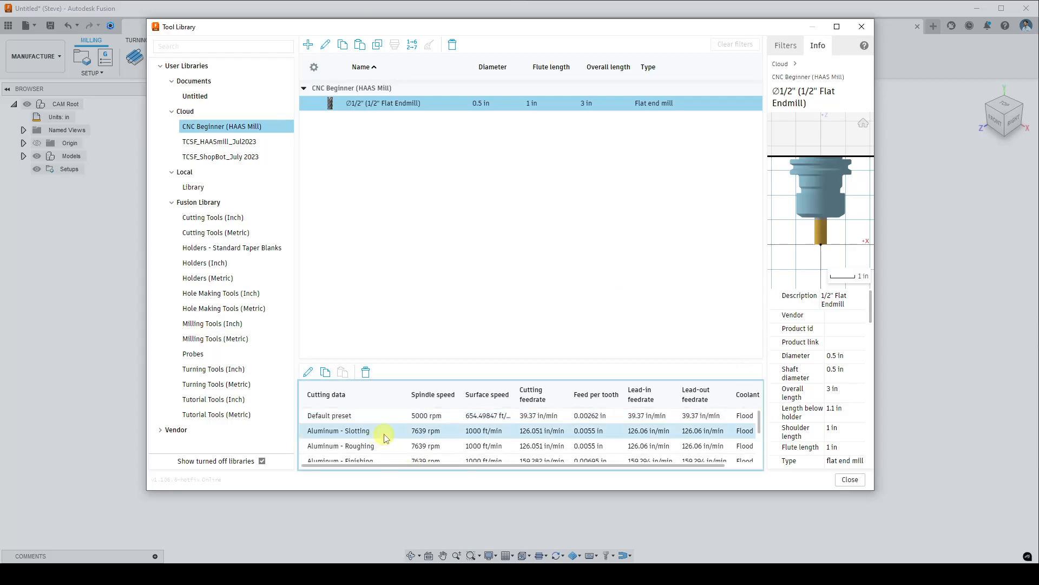
{"action": "left_click", "coordinate": [448, 111]}
{"action": "right_click", "coordinate": [447, 110]}
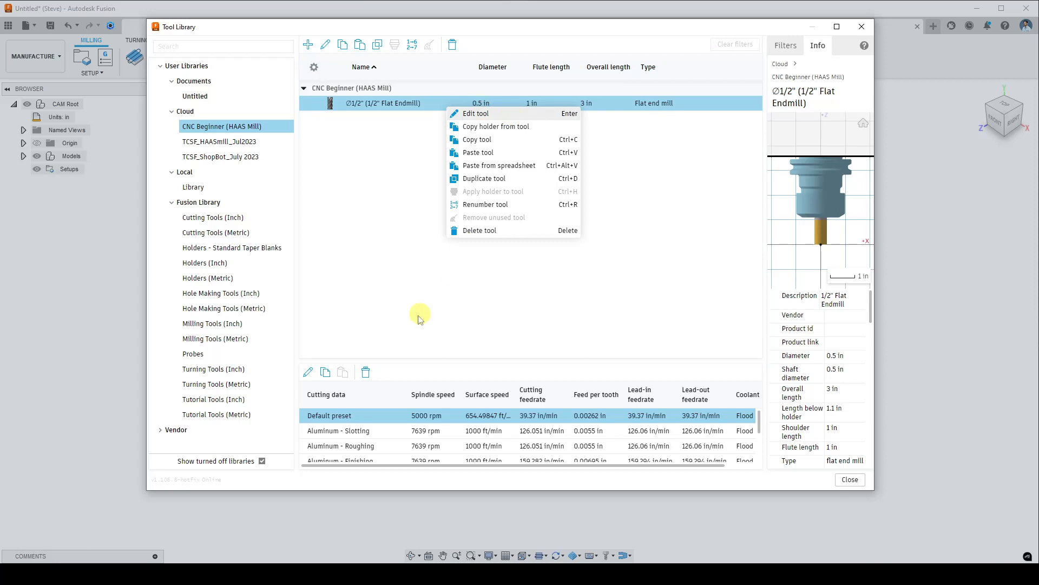
{"action": "left_click", "coordinate": [476, 114]}
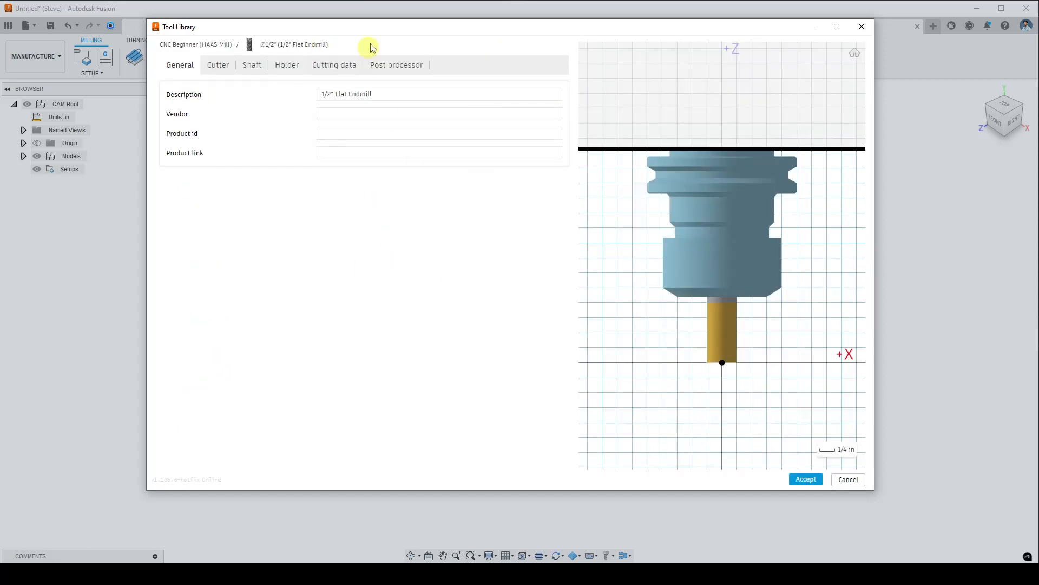
{"action": "mouse_move", "coordinate": [383, 27]}
{"action": "left_mouse_down"}
{"action": "mouse_move", "coordinate": [387, 56]}
{"action": "mouse_move", "coordinate": [390, 44]}
{"action": "left_mouse_up"}
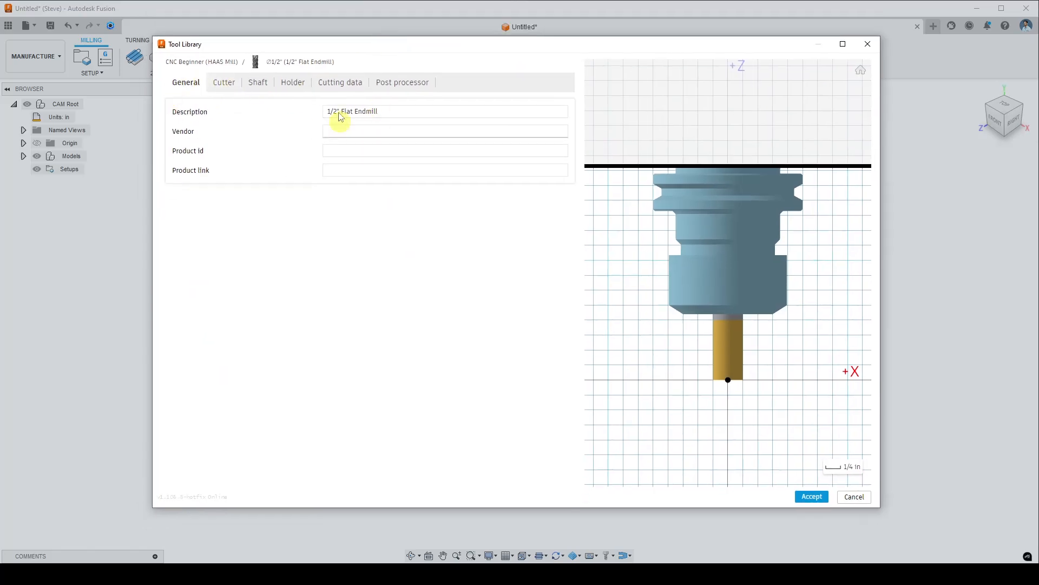
Review the endmill's cutter geometry, including flute length, shoulder length, length below holder and overall length
{"action": "left_click", "coordinate": [227, 87]}
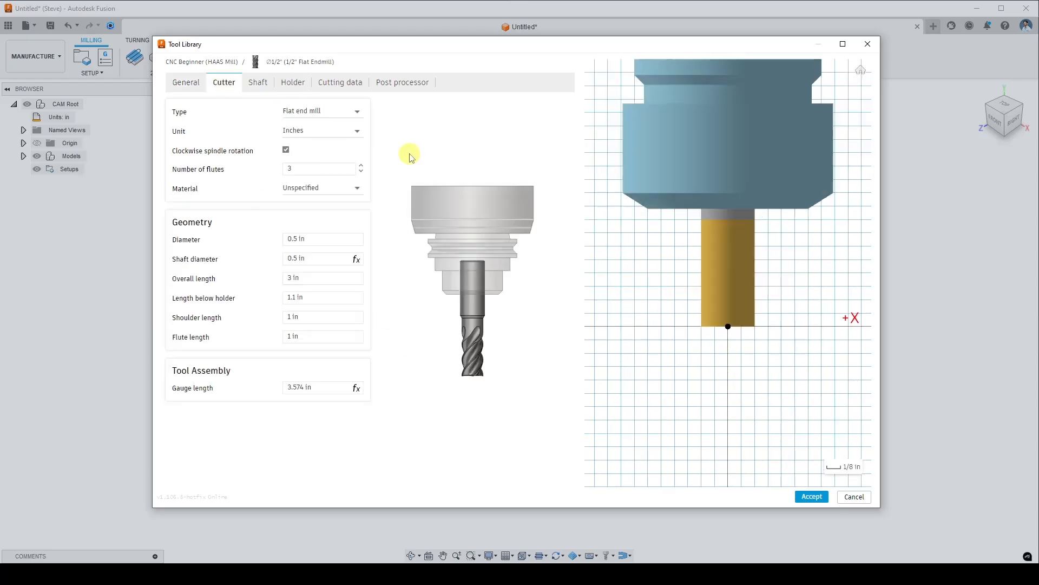
{"action": "left_click", "coordinate": [318, 334]}
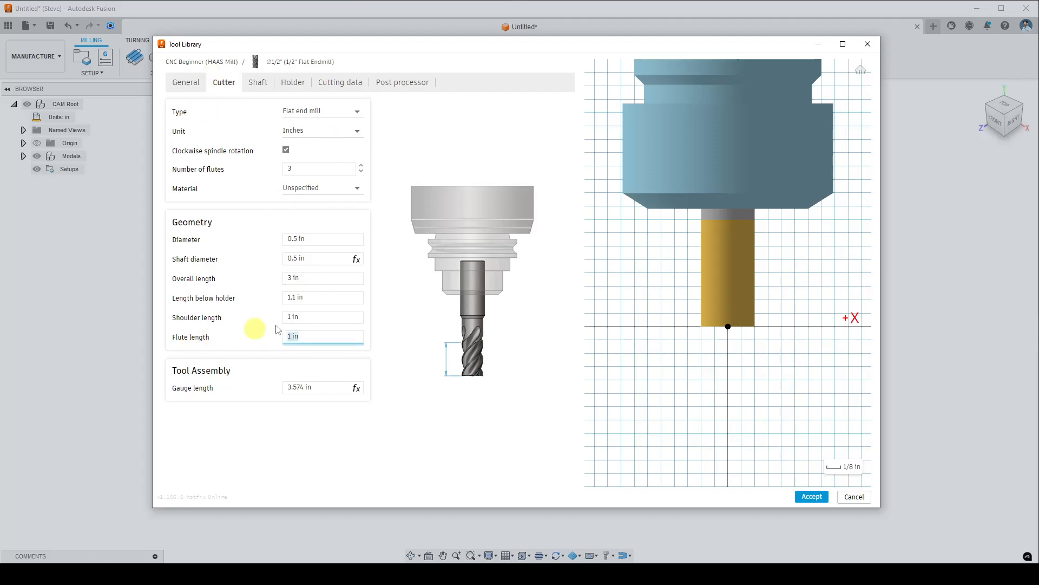
{"action": "left_click", "coordinate": [316, 317]}
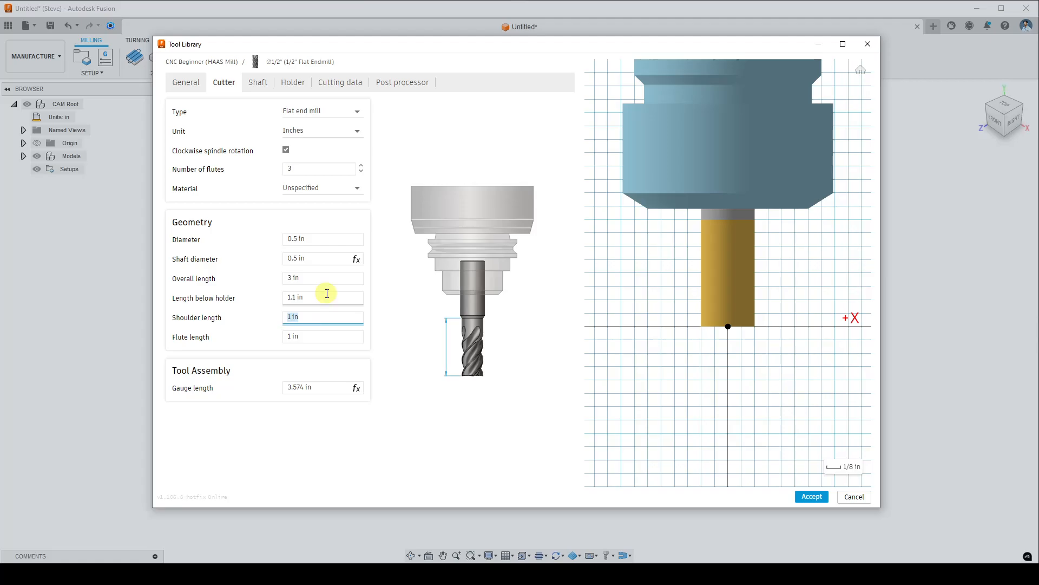
{"action": "key", "text": "shift+Tab"}
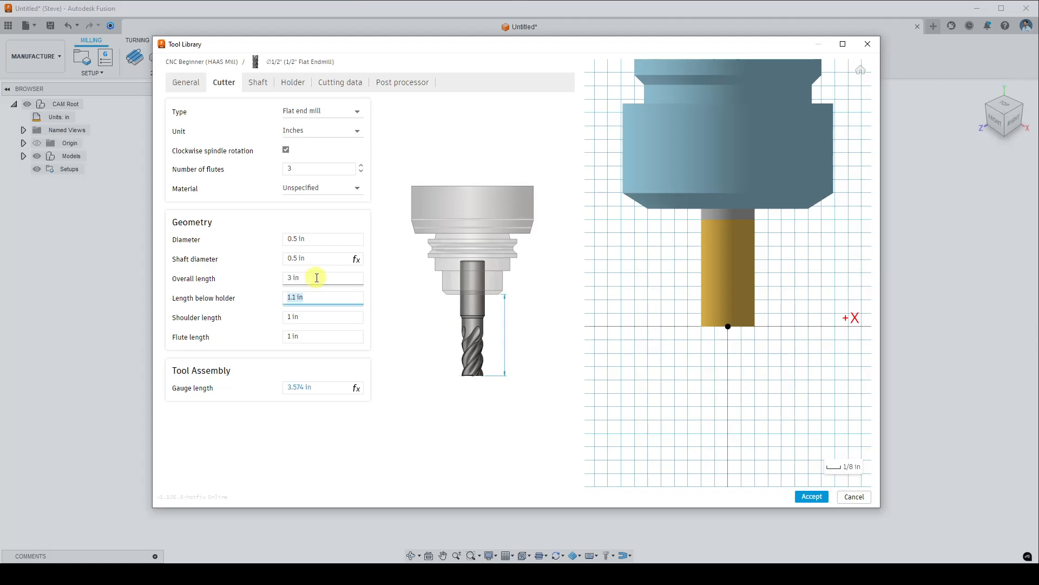
{"action": "key", "text": "shift+Tab"}
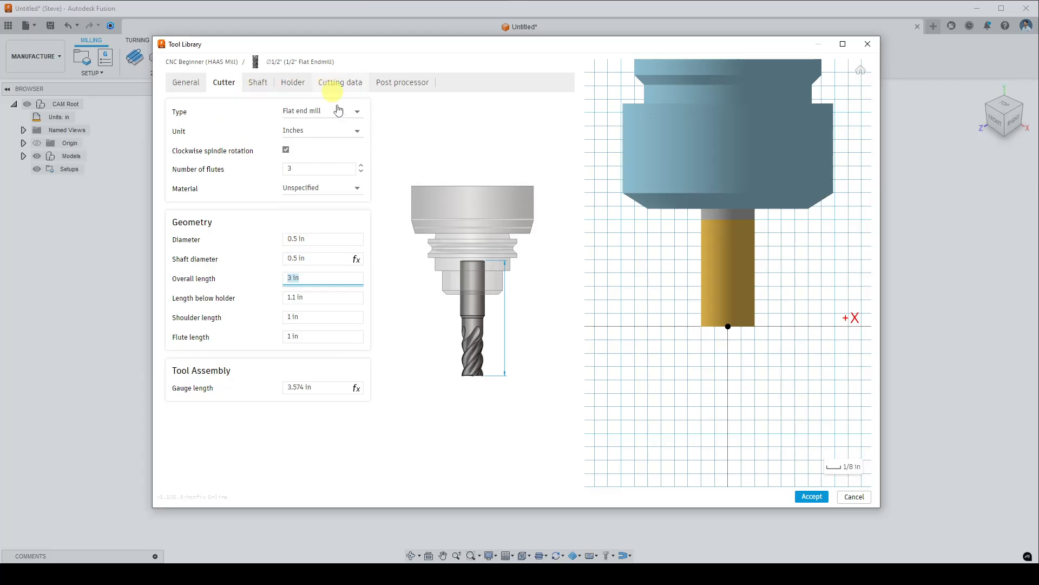
Open the endmill's cutting data and look over its presets for the different materials
{"action": "left_click", "coordinate": [343, 82]}
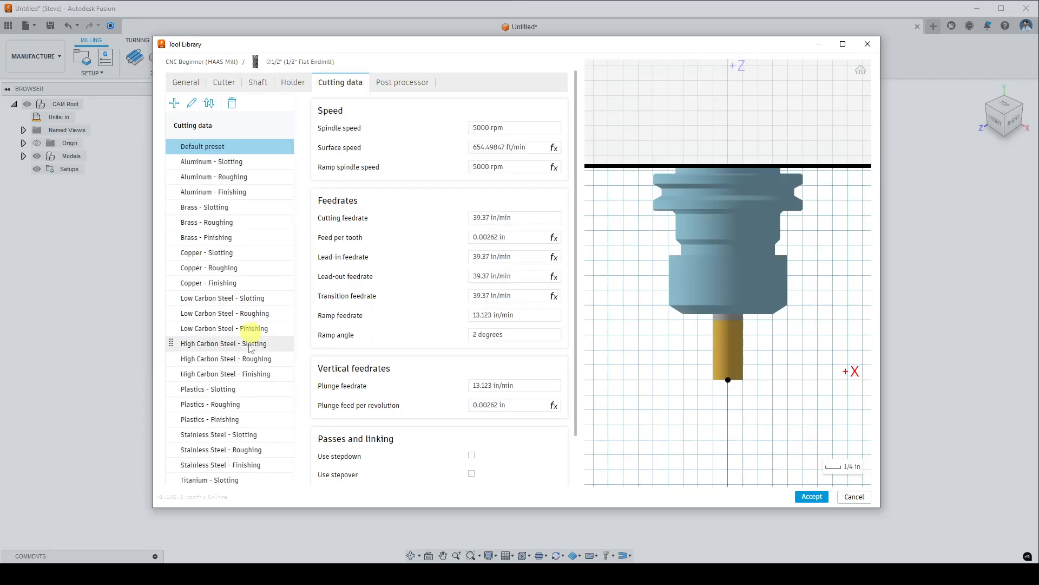
{"action": "scroll", "coordinate": [225, 303], "scroll_direction": "up", "scroll_amount": 2}
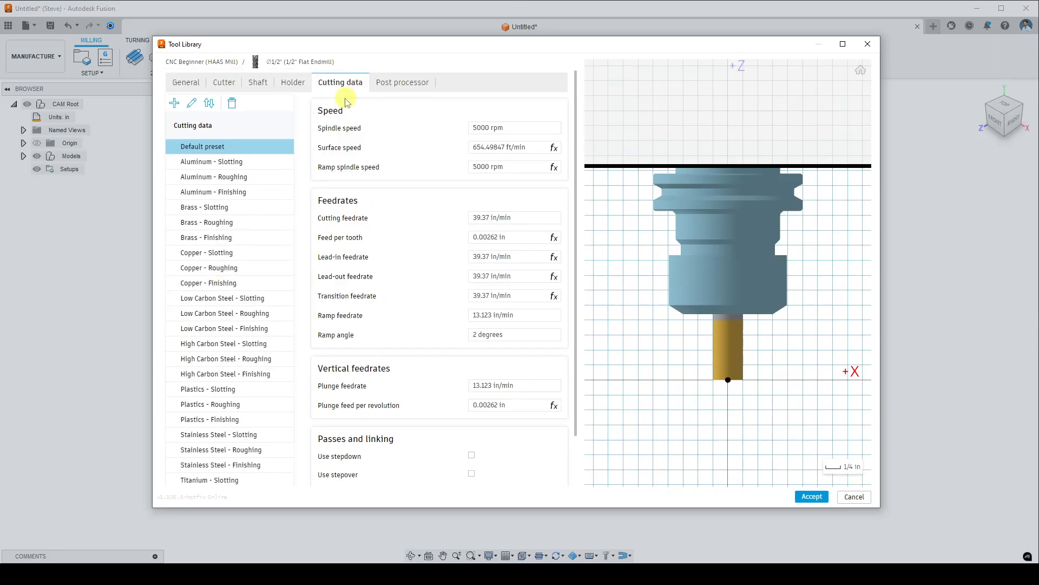
{"action": "left_click", "coordinate": [223, 241]}
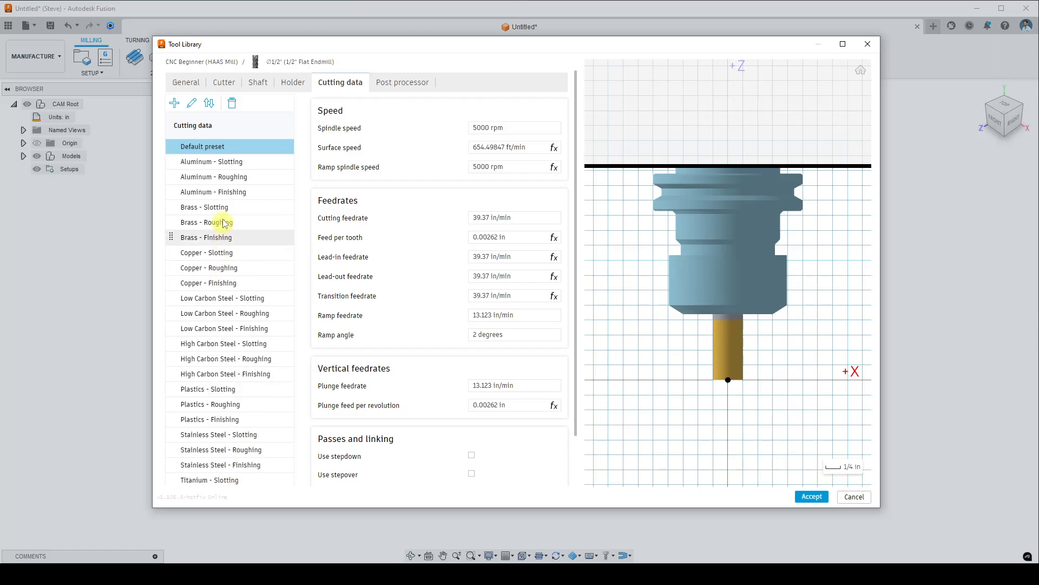
Examine the spindle speed, surface speed and cutting feedrate of the endmill's Aluminum - Roughing preset
{"action": "left_click", "coordinate": [221, 177]}
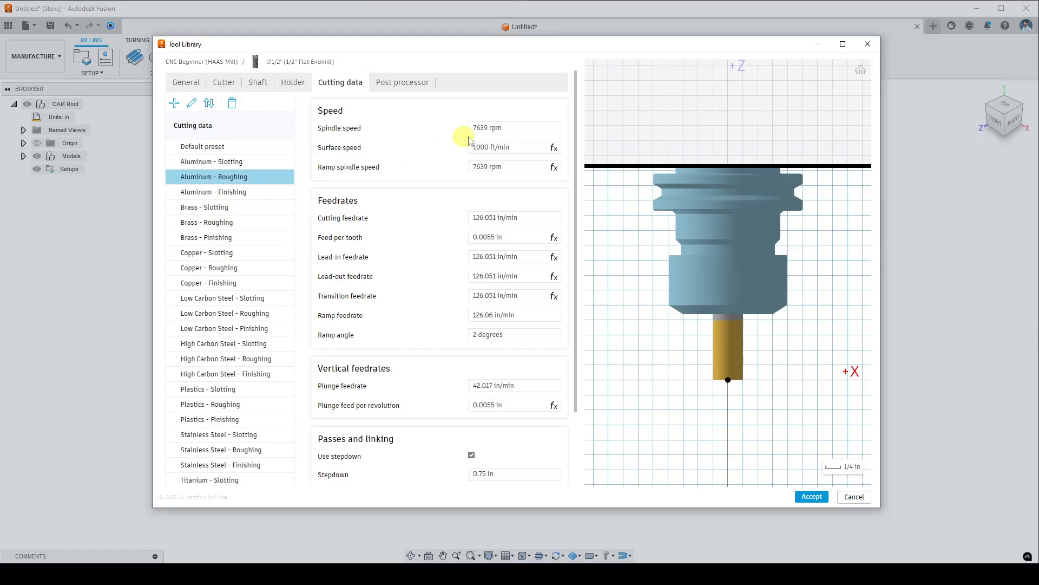
{"action": "left_click", "coordinate": [522, 126]}
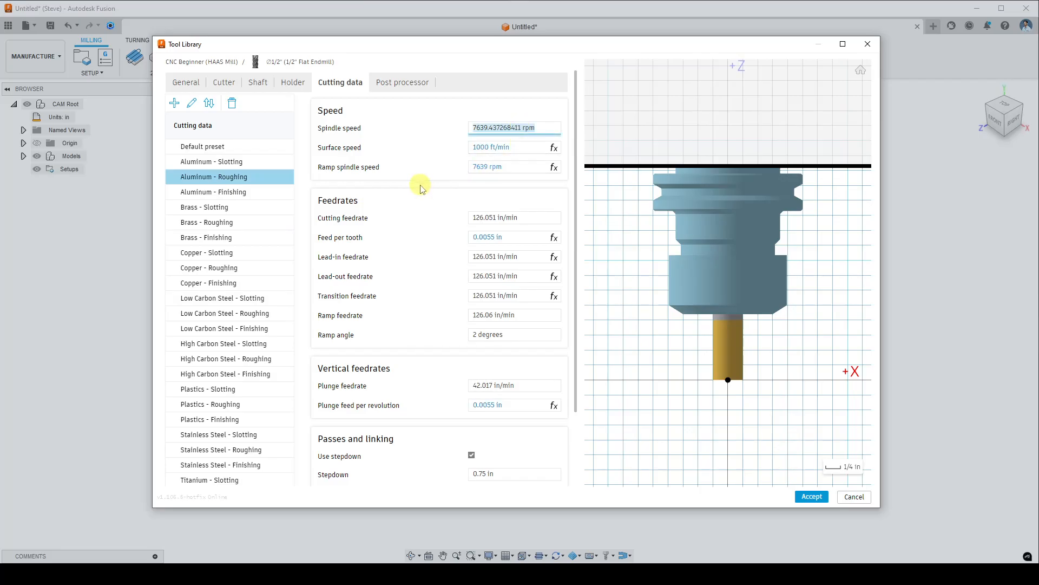
{"action": "left_click", "coordinate": [518, 146]}
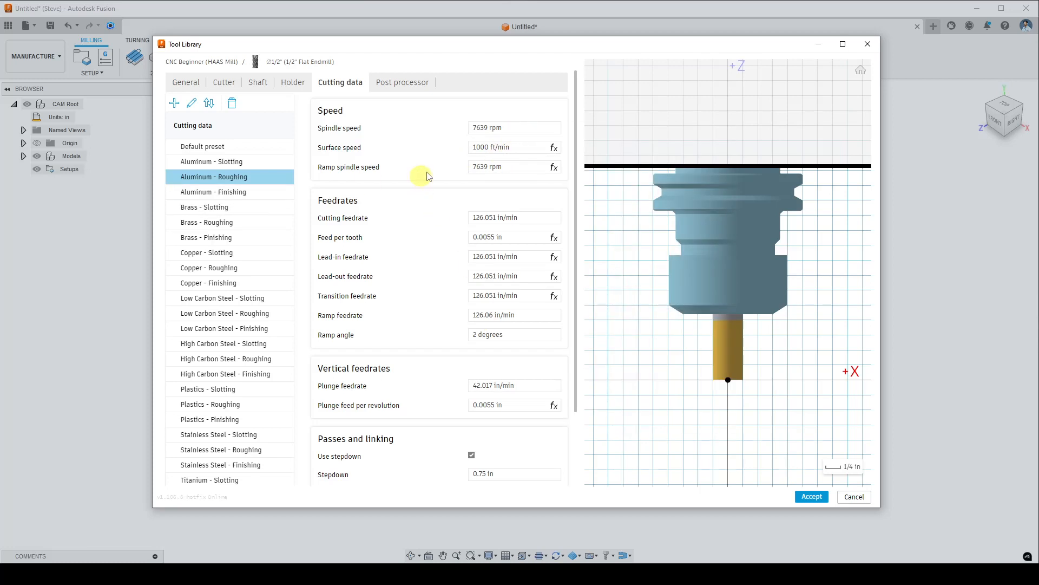
{"action": "left_click", "coordinate": [521, 128]}
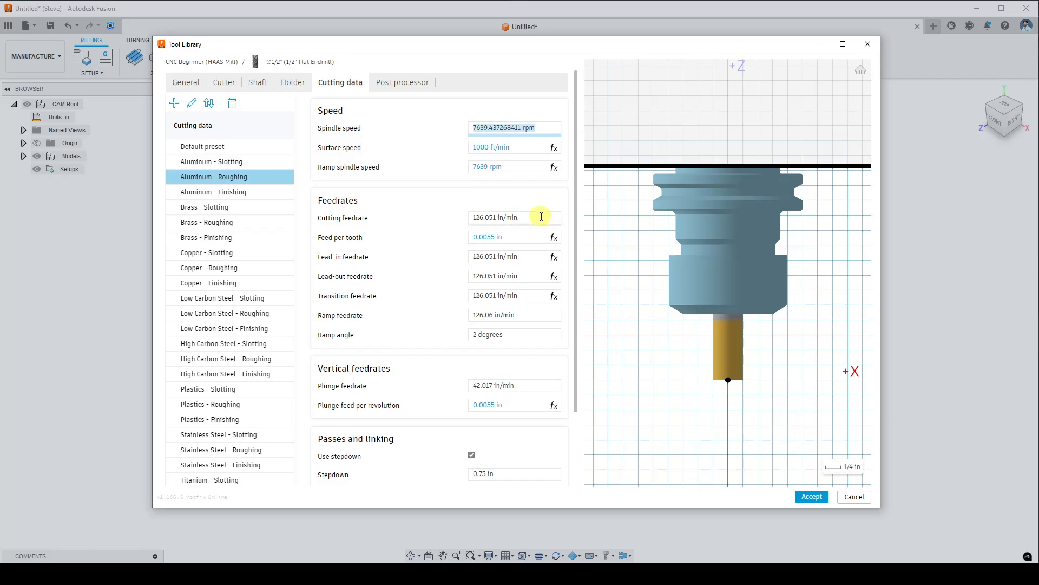
{"action": "left_click", "coordinate": [541, 216]}
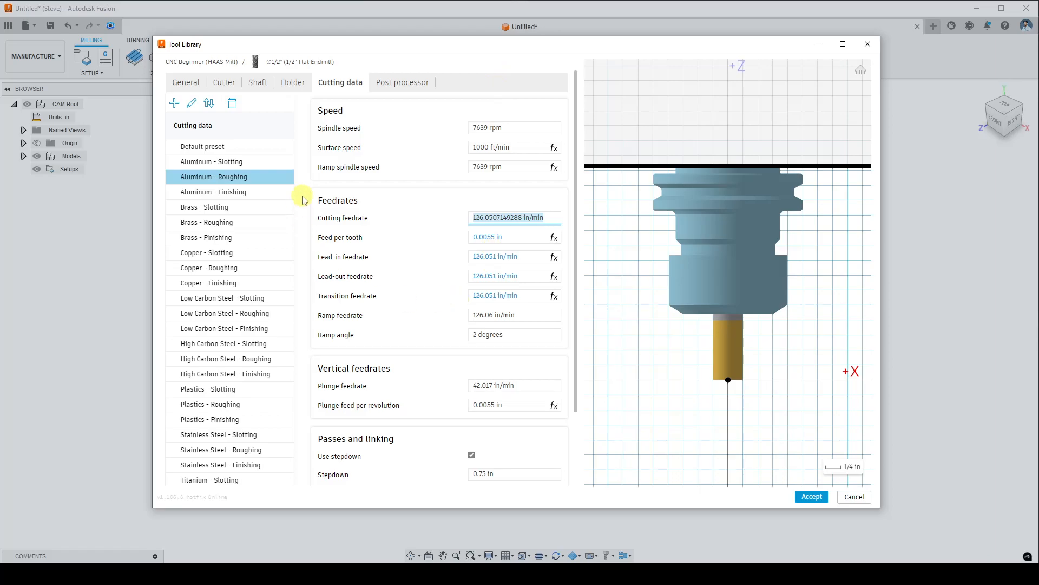
Check the feedrates of the Aluminum - Finishing preset and leave the tool editor without saving changes
{"action": "left_click", "coordinate": [252, 194]}
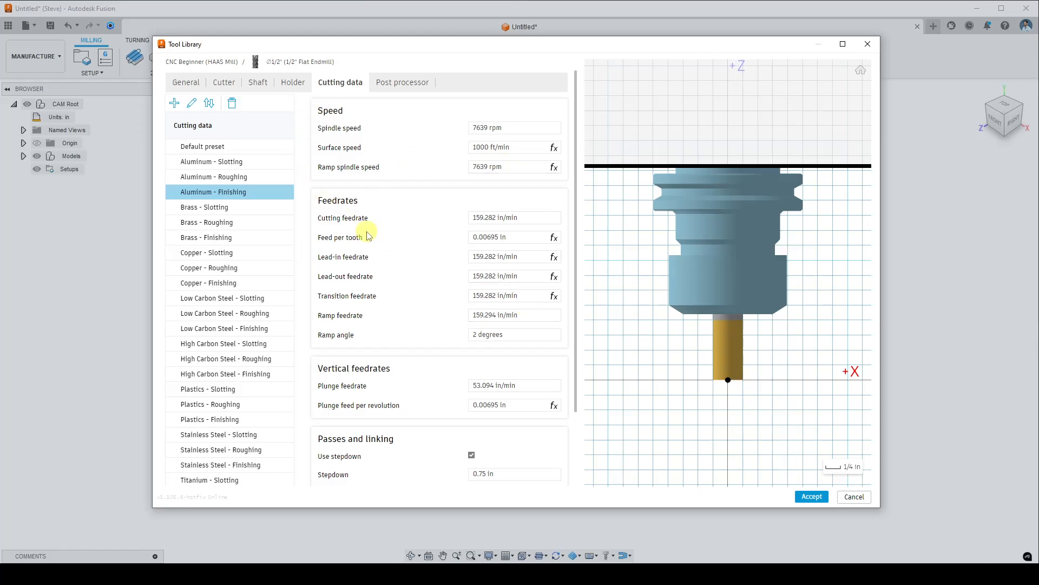
{"action": "mouse_move", "coordinate": [367, 236]}
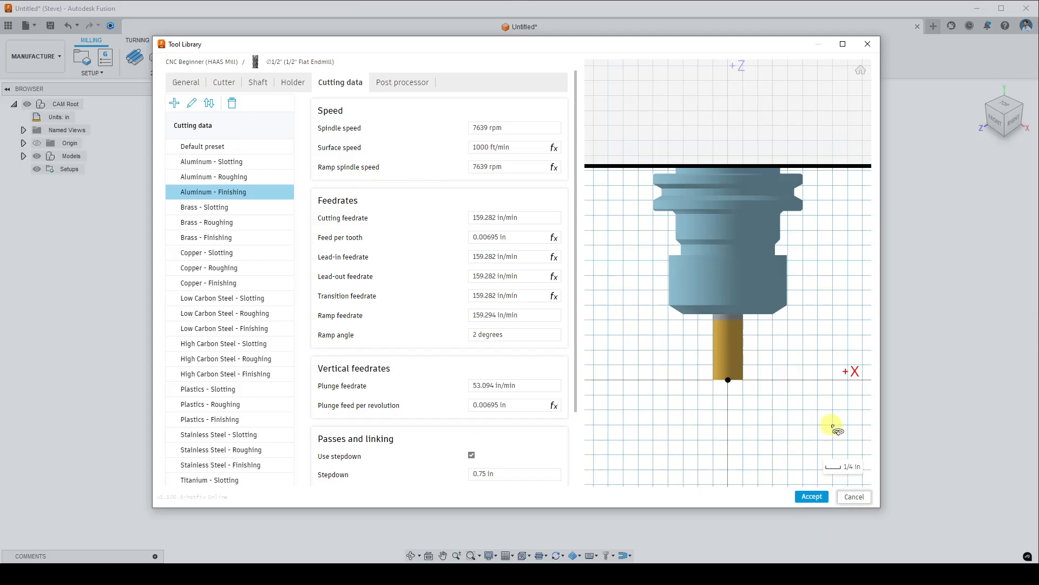
{"action": "left_click", "coordinate": [846, 496]}
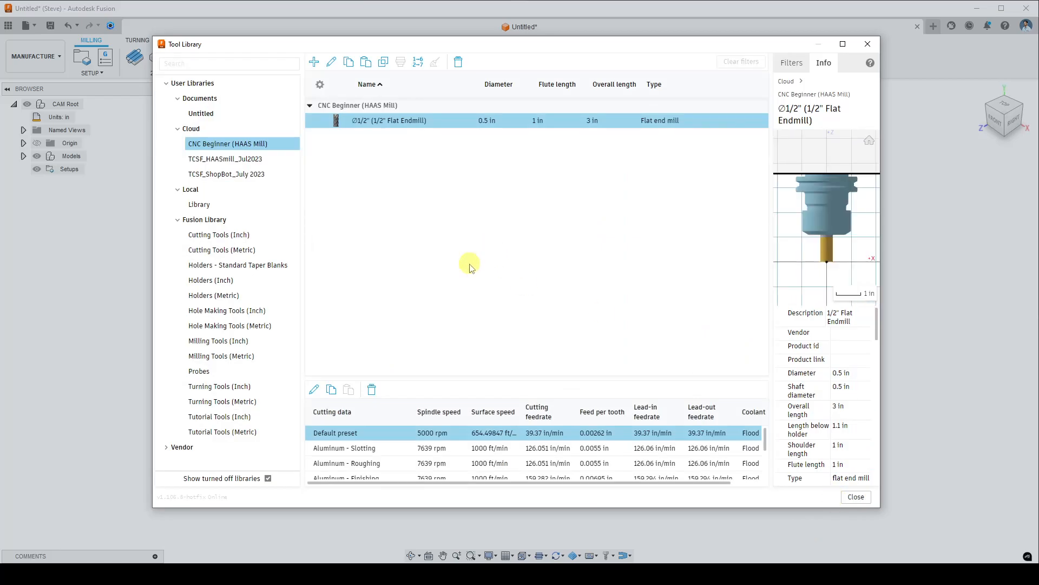
Look at the tools in the TCSF_HAASmill_Jul2023 cloud library and return to the CNC Beginner (HAAS Mill) library
{"action": "left_click", "coordinate": [251, 159]}
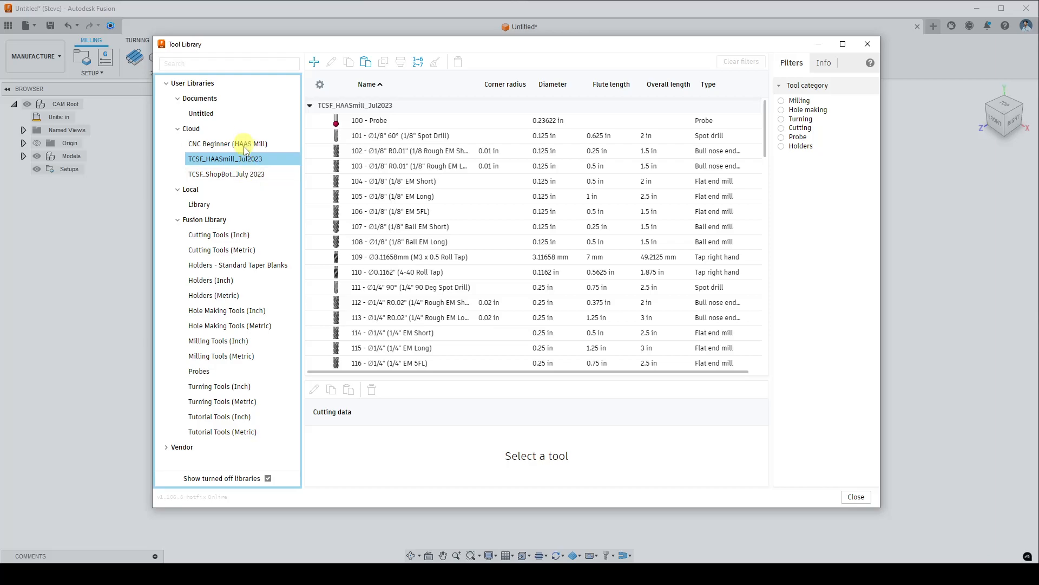
{"action": "left_click", "coordinate": [243, 146]}
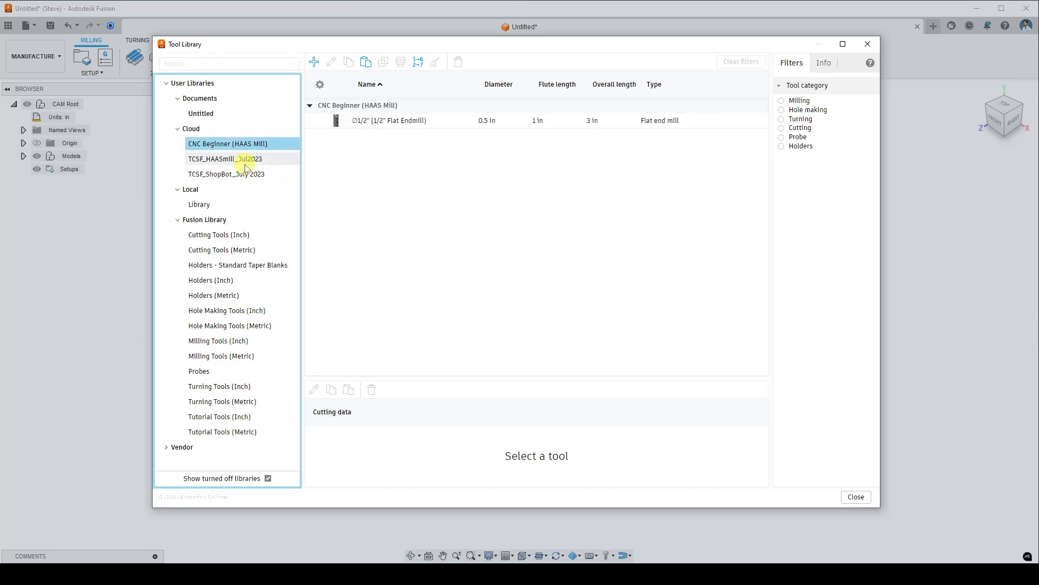